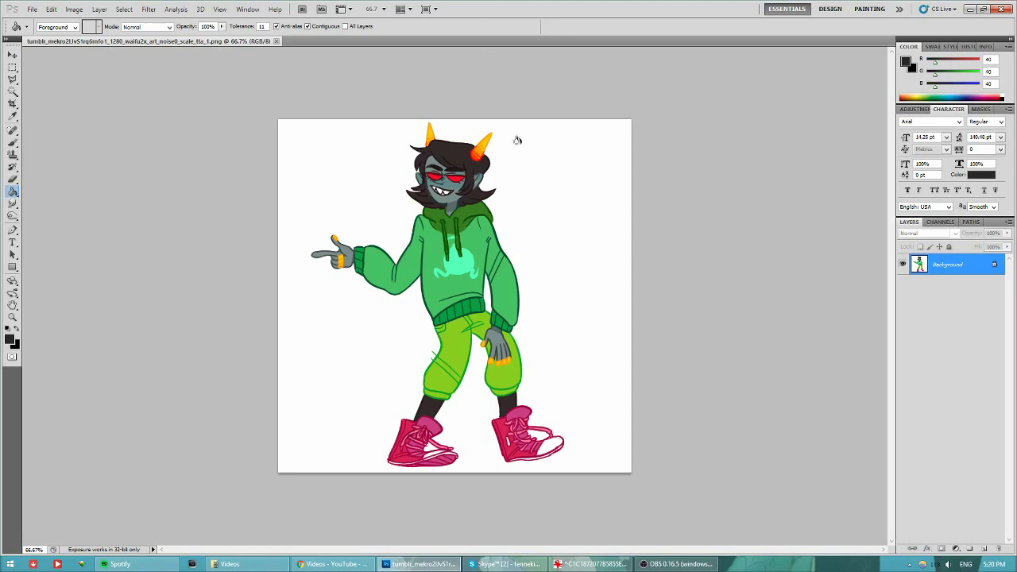
pyautogui.hotkey('ctrl', '+')
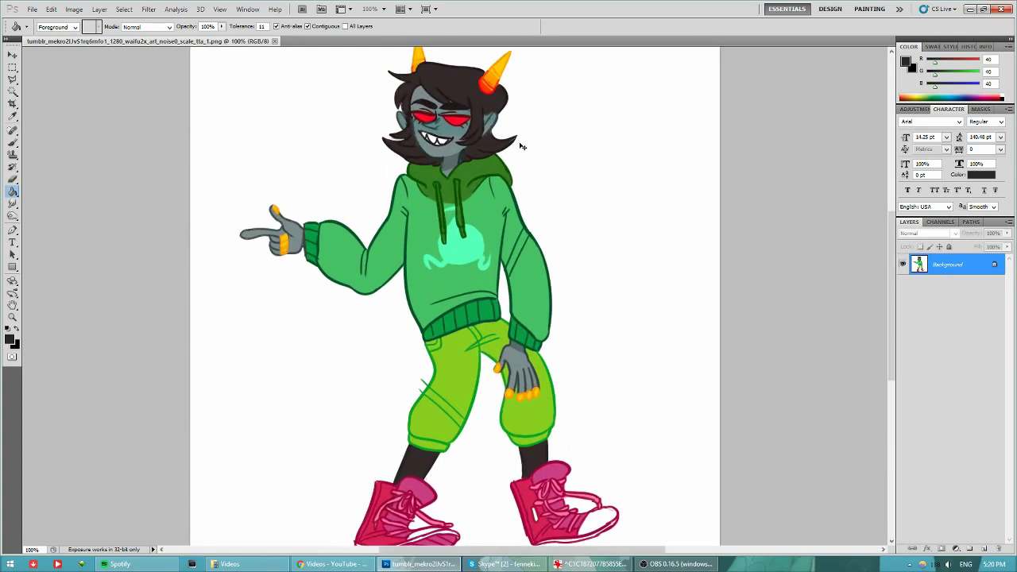
pyautogui.hotkey('ctrl', '+')
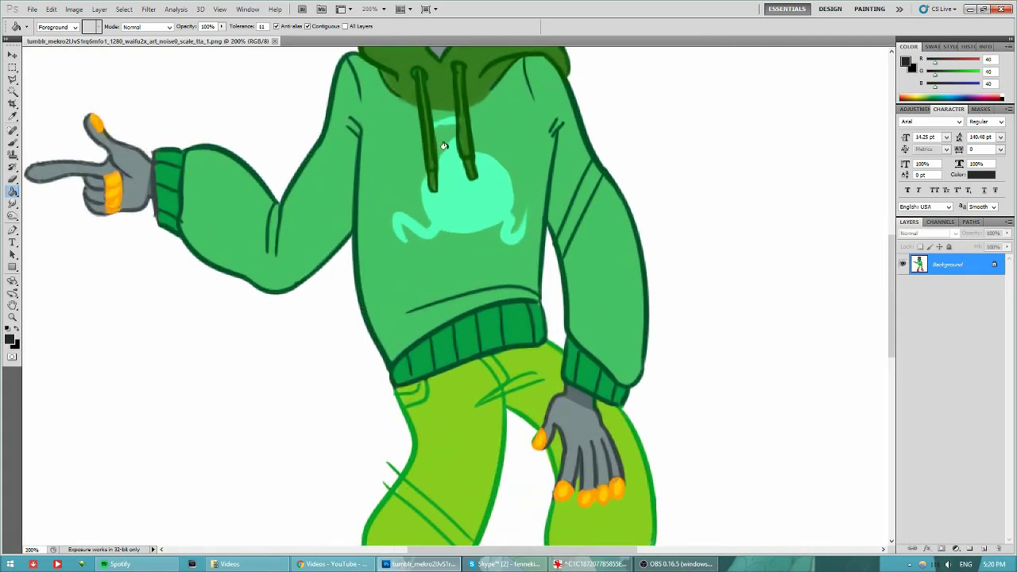
pyautogui.moveTo(611, 276); pyautogui.dragTo(767, 535)
pyautogui.moveTo(633, 199); pyautogui.dragTo(512, 278)
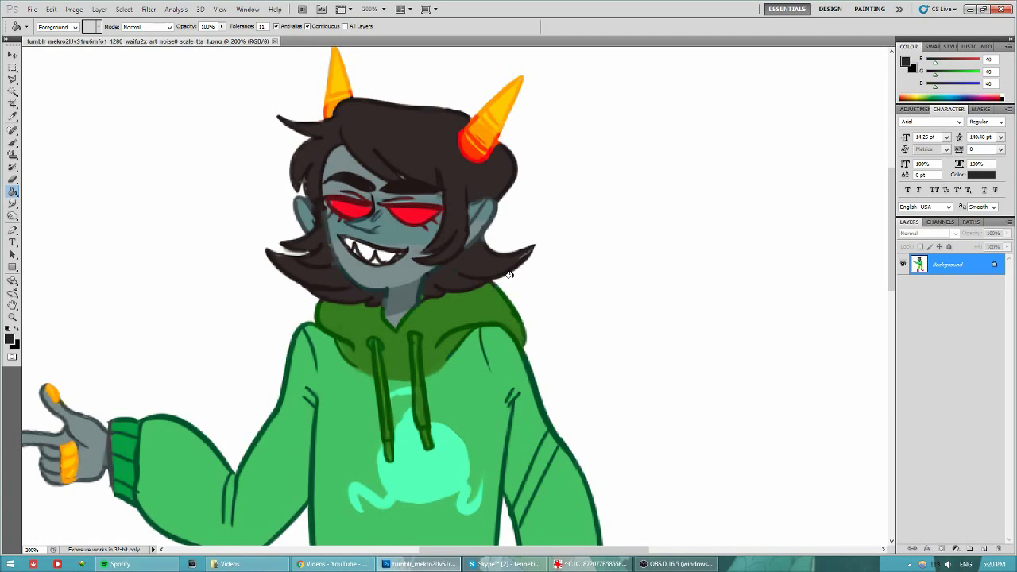
pyautogui.hotkey('ctrl', '-')
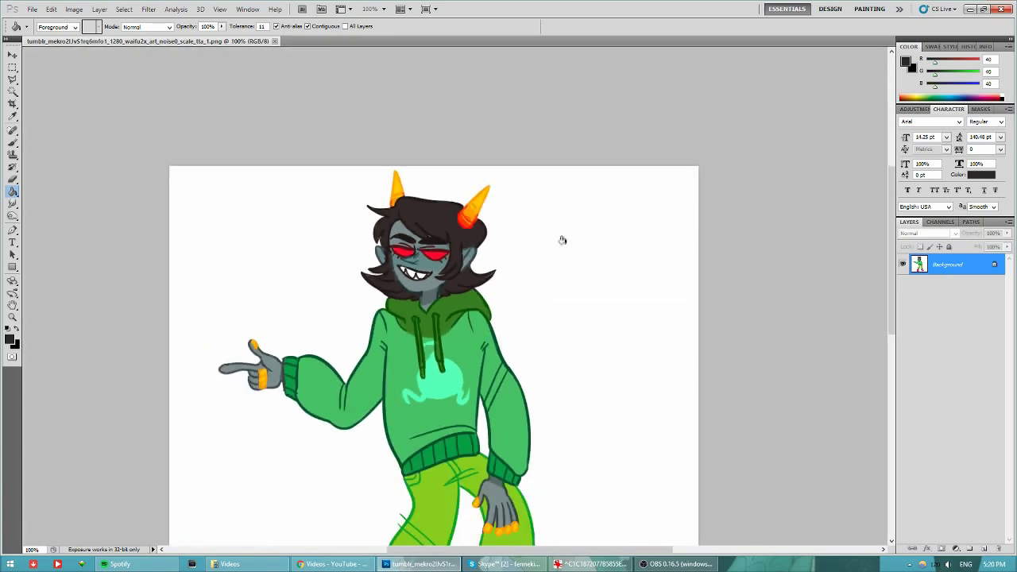
pyautogui.scroll(-3, 575, 299)
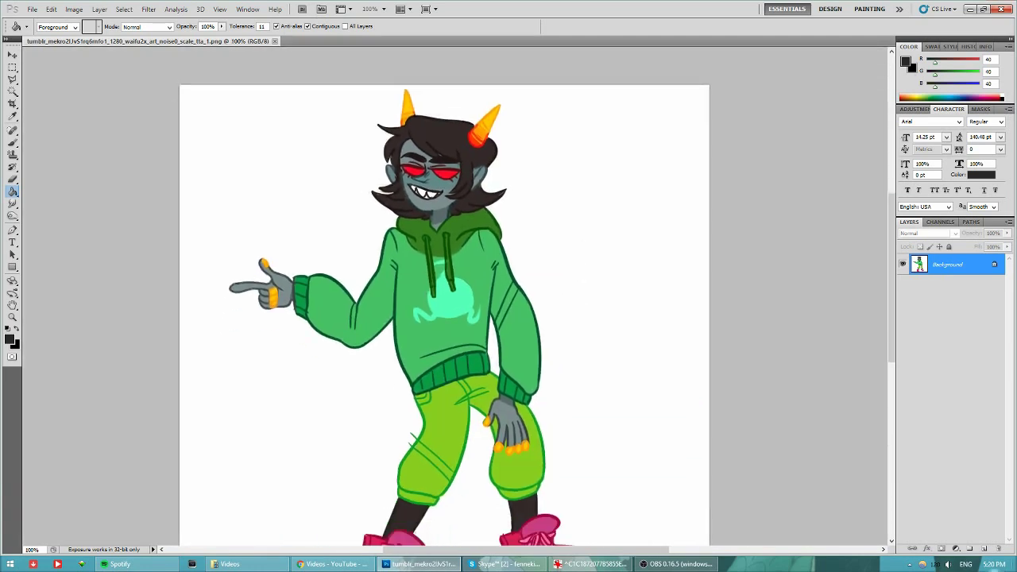
# - Add a new layer above the background and fill it entirely with dark grey #282828
pyautogui.click(983, 549)
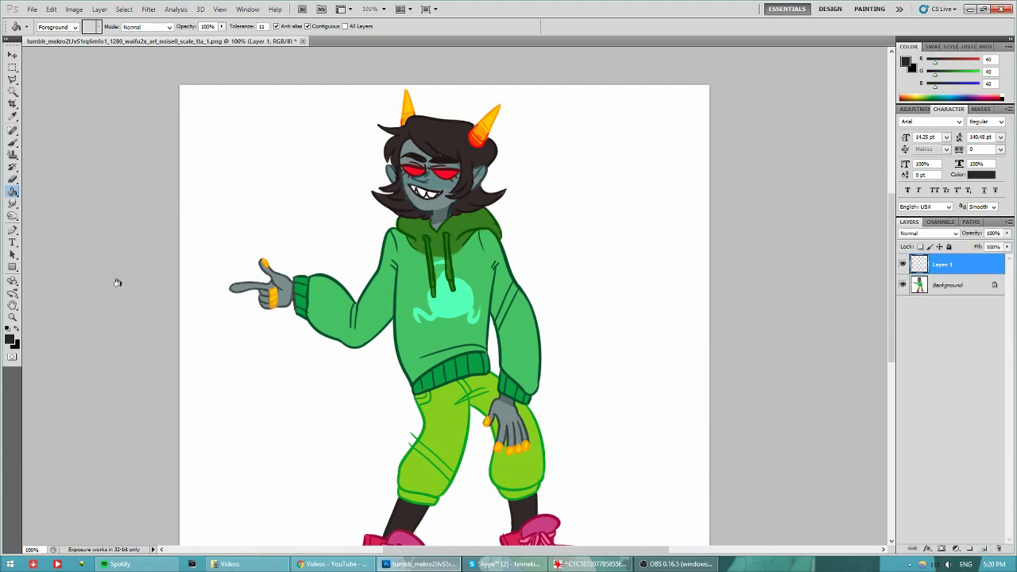
pyautogui.click(9, 340)
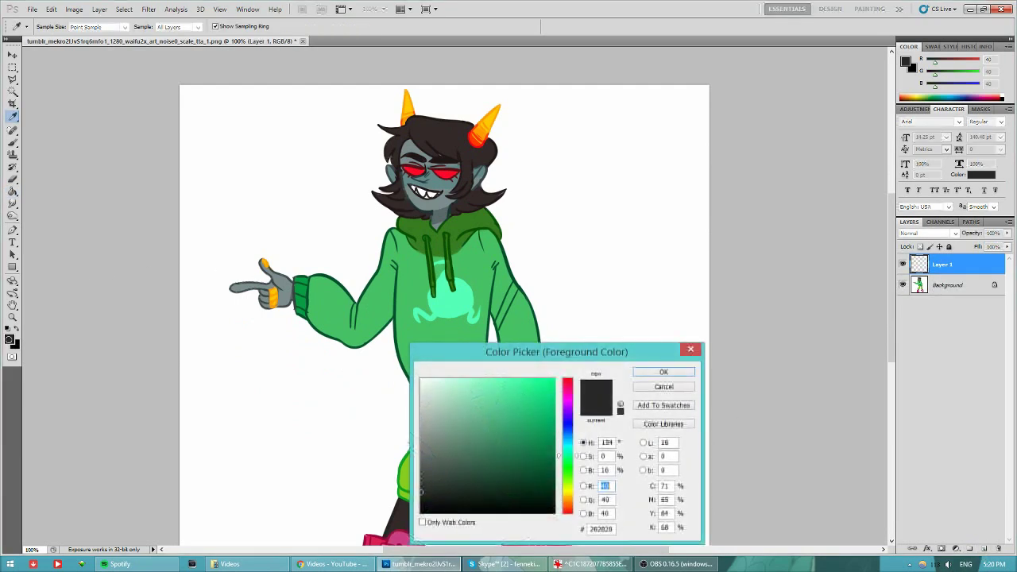
pyautogui.click(686, 392)
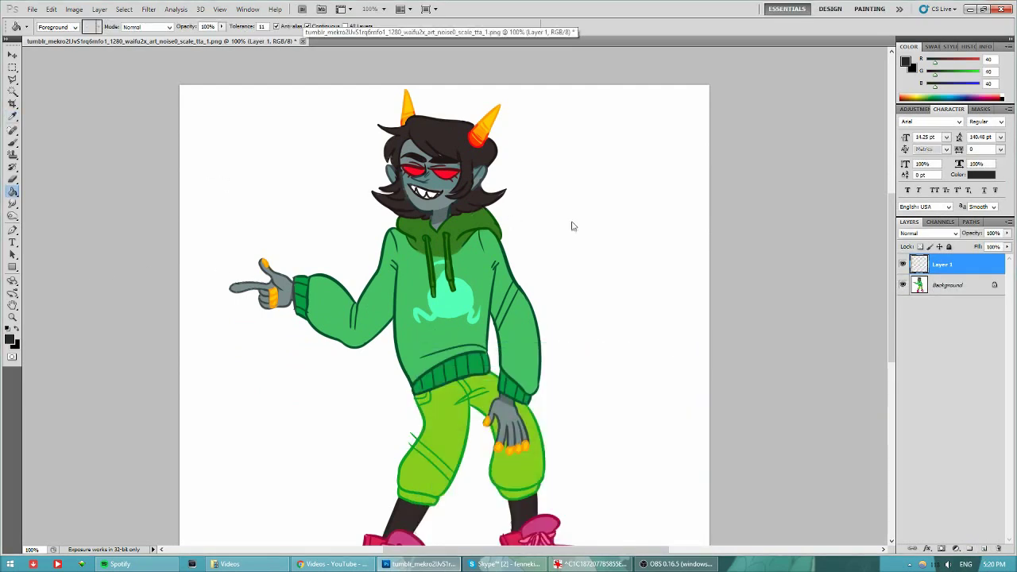
pyautogui.click(579, 223)
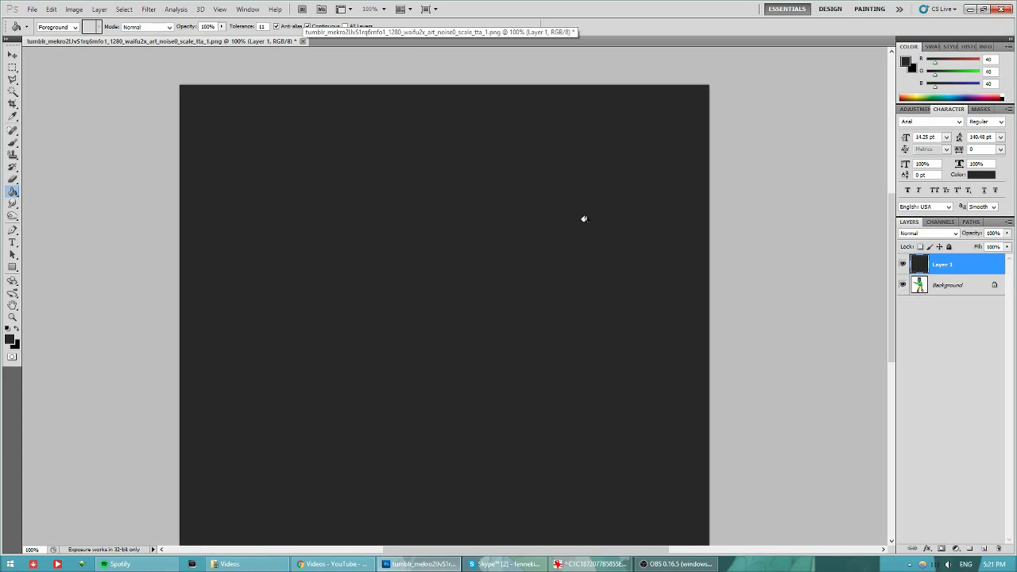
# - Convert the locked background into a normal layer and place it above the dark grey layer
pyautogui.doubleClick(969, 291)
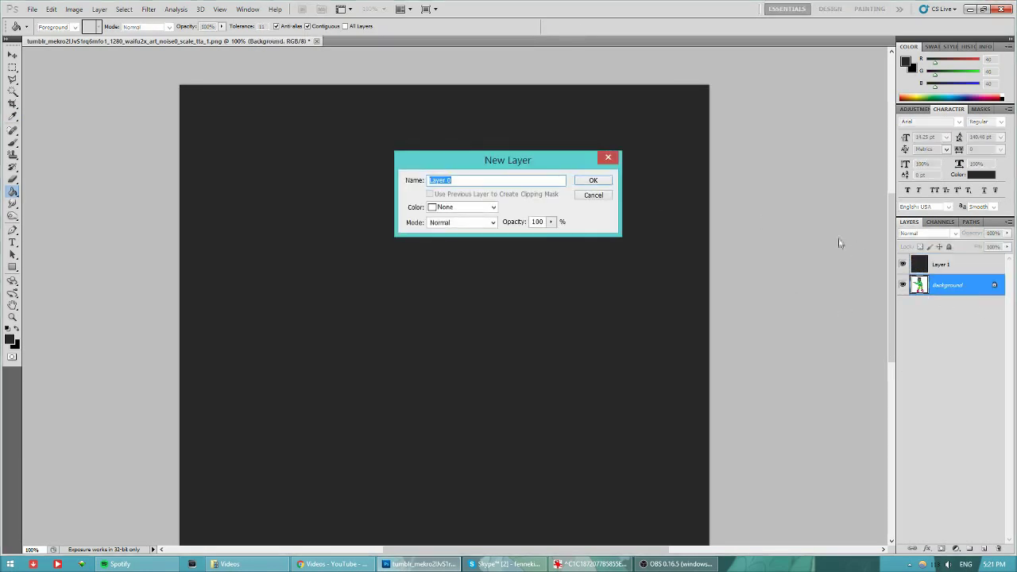
pyautogui.click(594, 181)
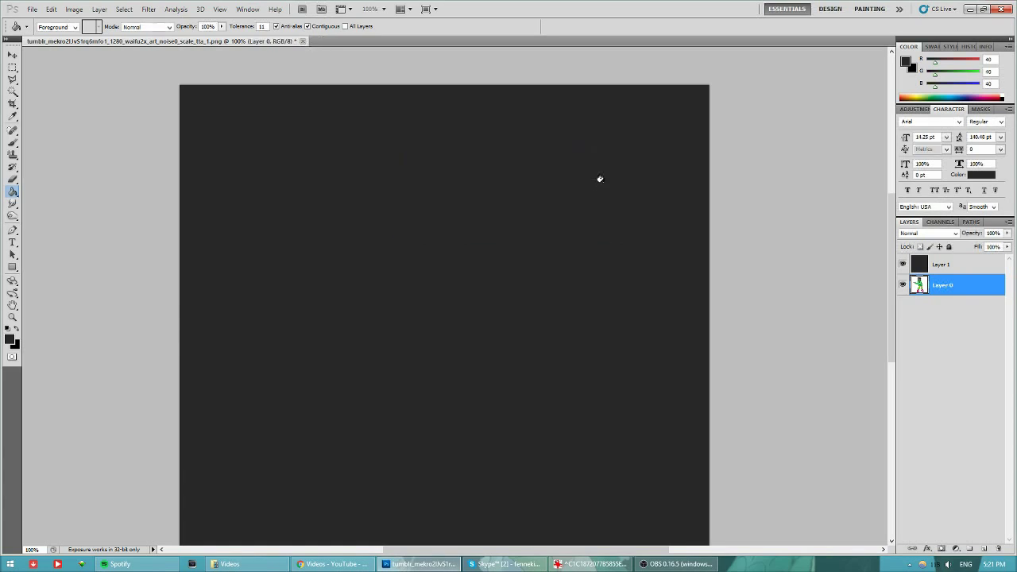
pyautogui.moveTo(950, 265); pyautogui.dragTo(966, 279)
pyautogui.click(959, 270)
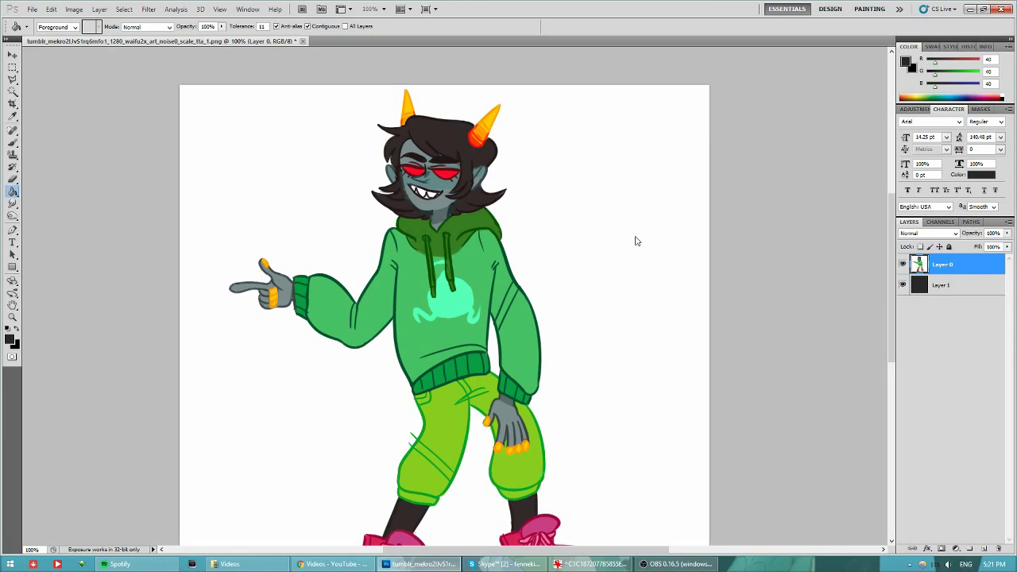
# - Try to hide the dark grey layer and delete the white area around the character using the Magic Wand at tolerance 23
pyautogui.click(902, 284)
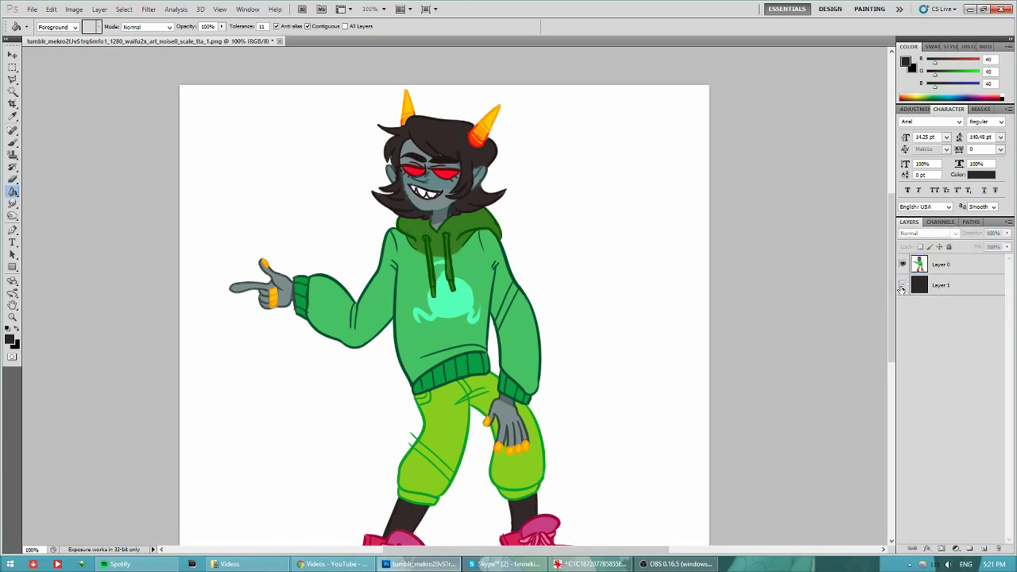
pyautogui.click(976, 264)
pyautogui.press('w')
pyautogui.click(620, 205)
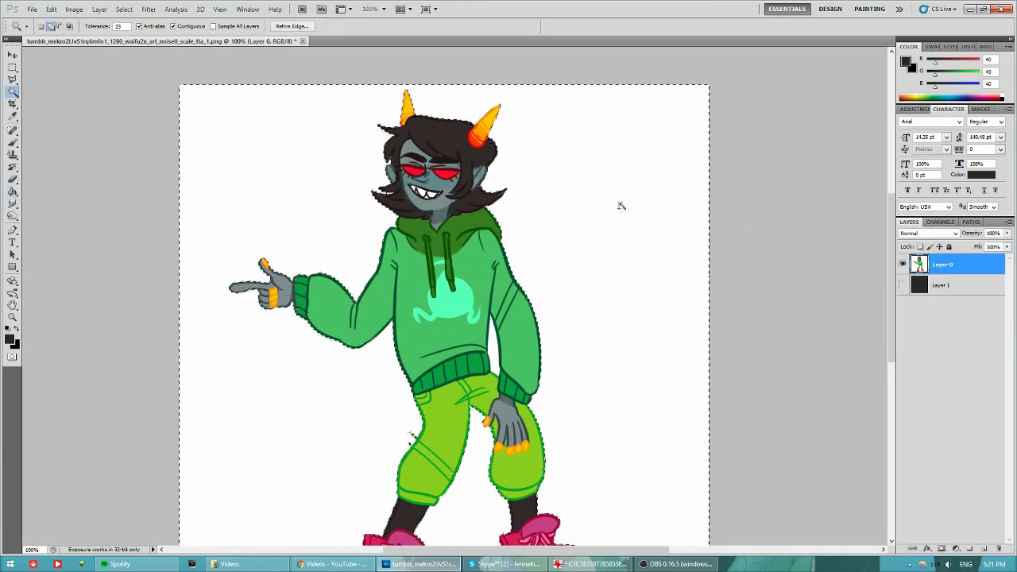
pyautogui.press('Delete')
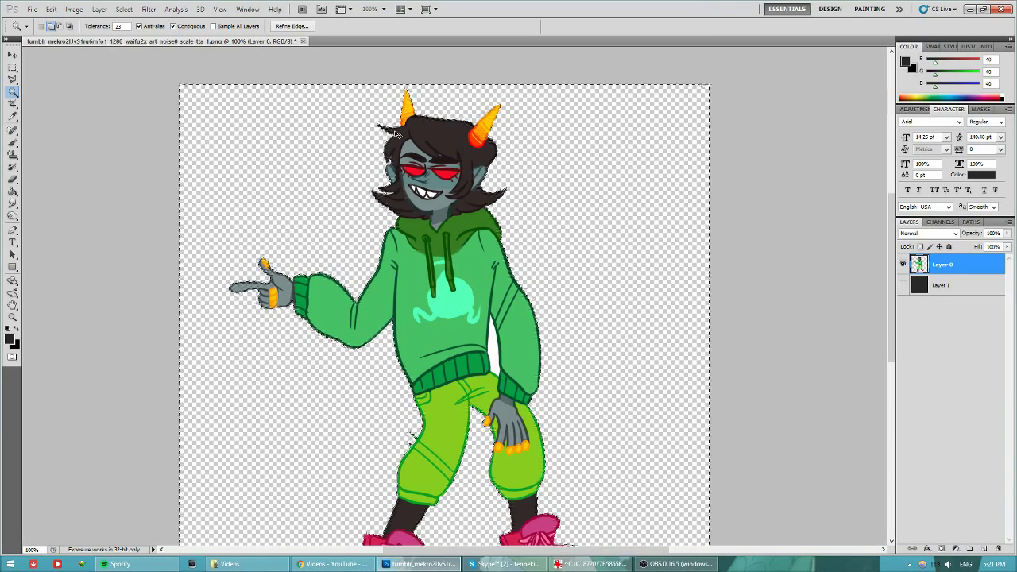
# - Undo the background deletion, show the dark grey layer again and clear the selection
pyautogui.click(902, 284)
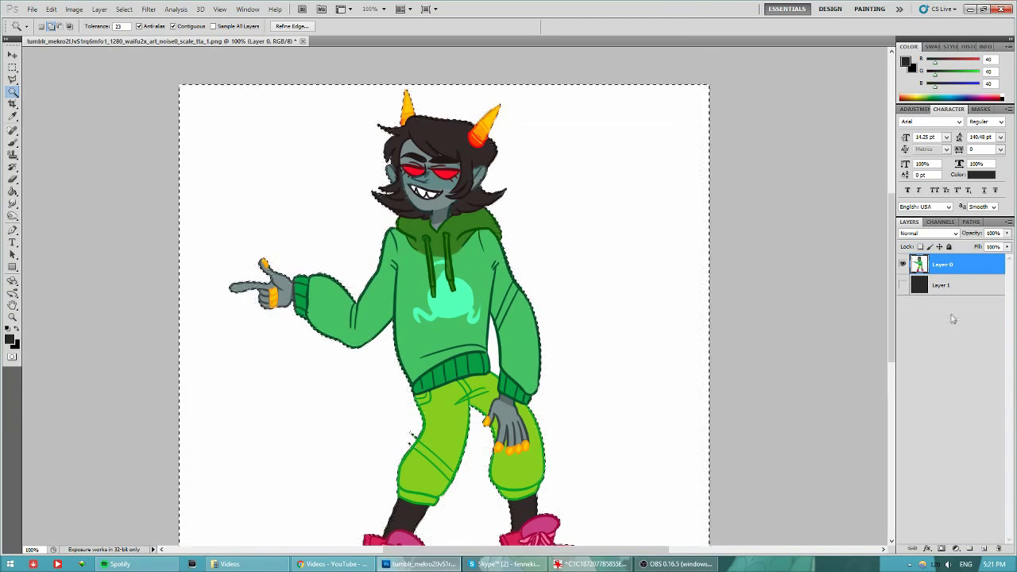
pyautogui.click(953, 284)
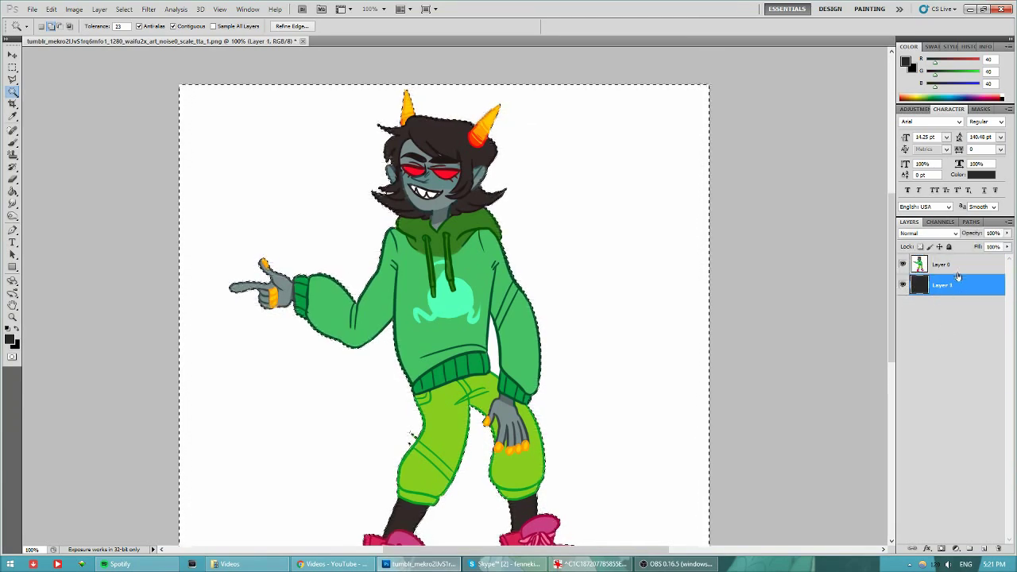
pyautogui.hotkey('ctrl', 'd')
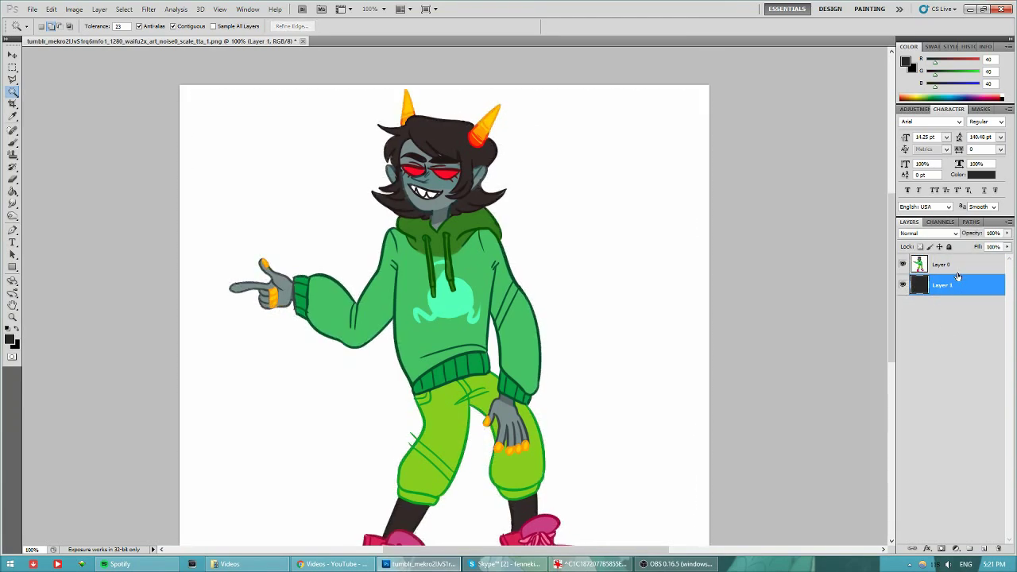
# - Select the white area around the character on the artwork layer with the Magic Wand at tolerance 23
pyautogui.hotkey('ctrl', '+')
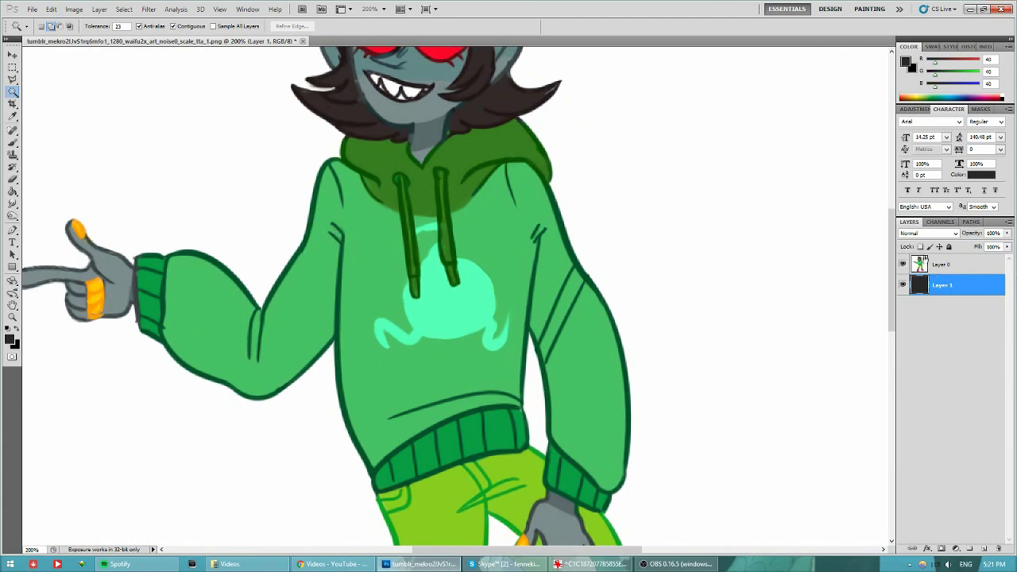
pyautogui.hotkey('alt', ']')
pyautogui.rightClick(15, 96)
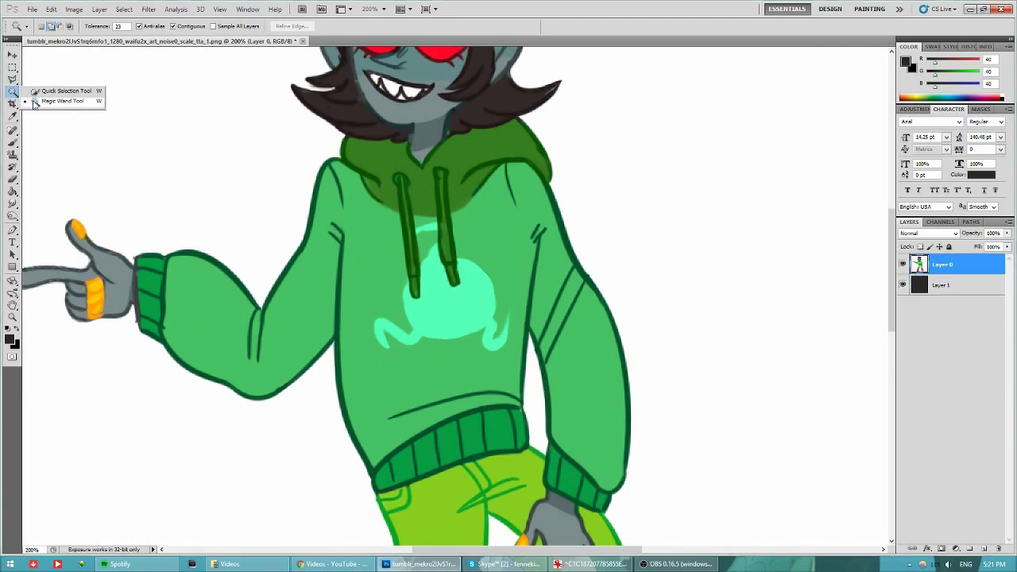
pyautogui.click(55, 101)
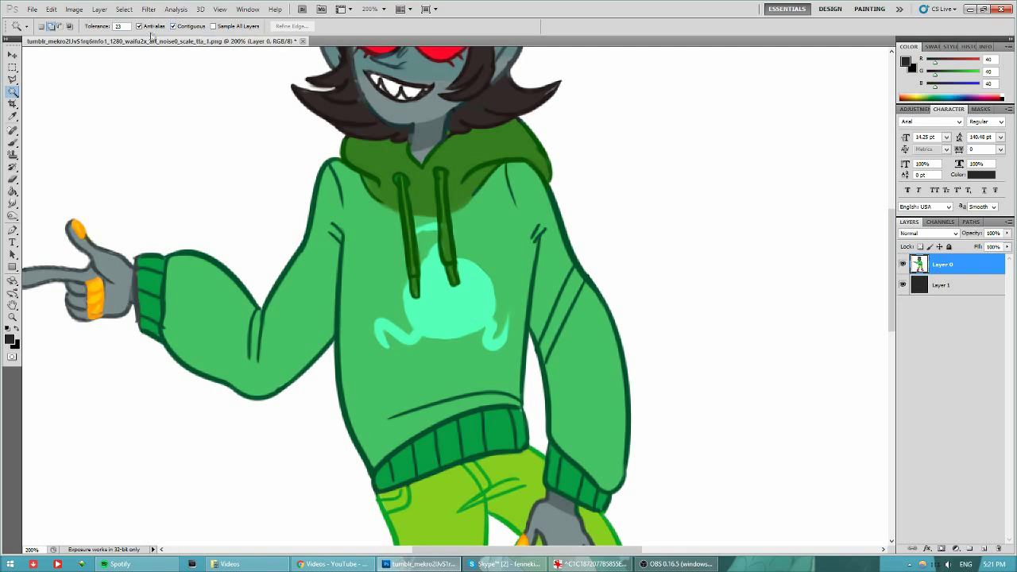
pyautogui.moveTo(184, 134); pyautogui.dragTo(309, 116)
pyautogui.click(351, 157)
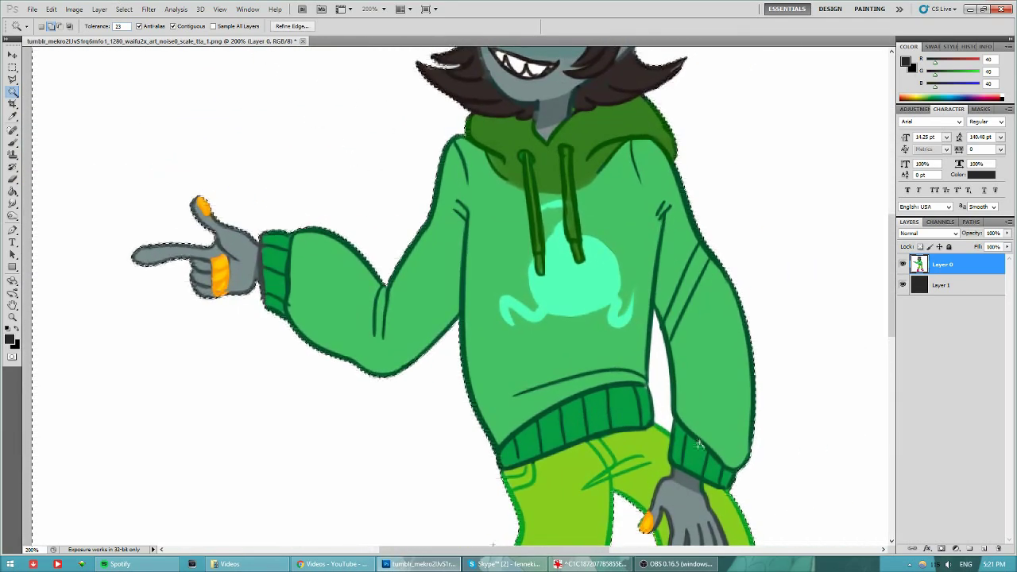
# - Check the selection's outline around the character and run Refine Edge on it with the settings unchanged
pyautogui.scroll(-10, 667, 391)
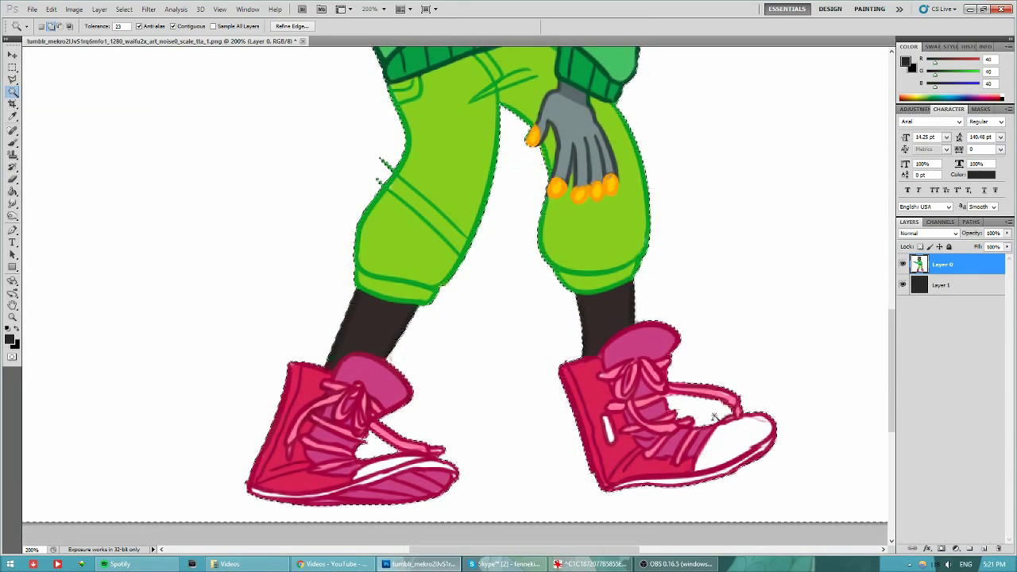
pyautogui.moveTo(826, 433); pyautogui.dragTo(524, 358)
pyautogui.moveTo(246, 193); pyautogui.dragTo(446, 428)
pyautogui.moveTo(448, 162); pyautogui.dragTo(576, 540)
pyautogui.moveTo(268, 56); pyautogui.dragTo(240, 195)
pyautogui.moveTo(240, 150); pyautogui.dragTo(226, 79)
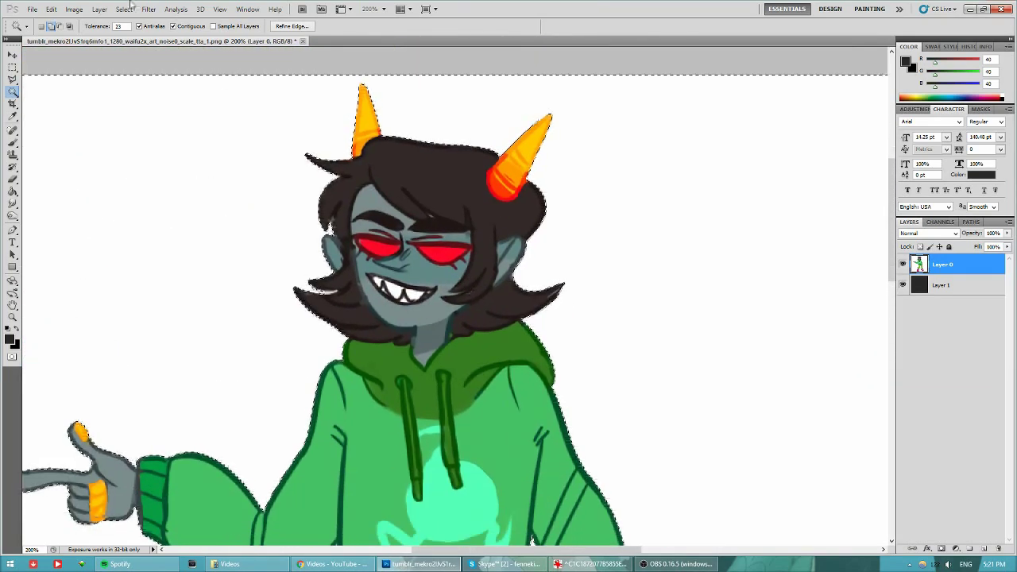
pyautogui.click(288, 25)
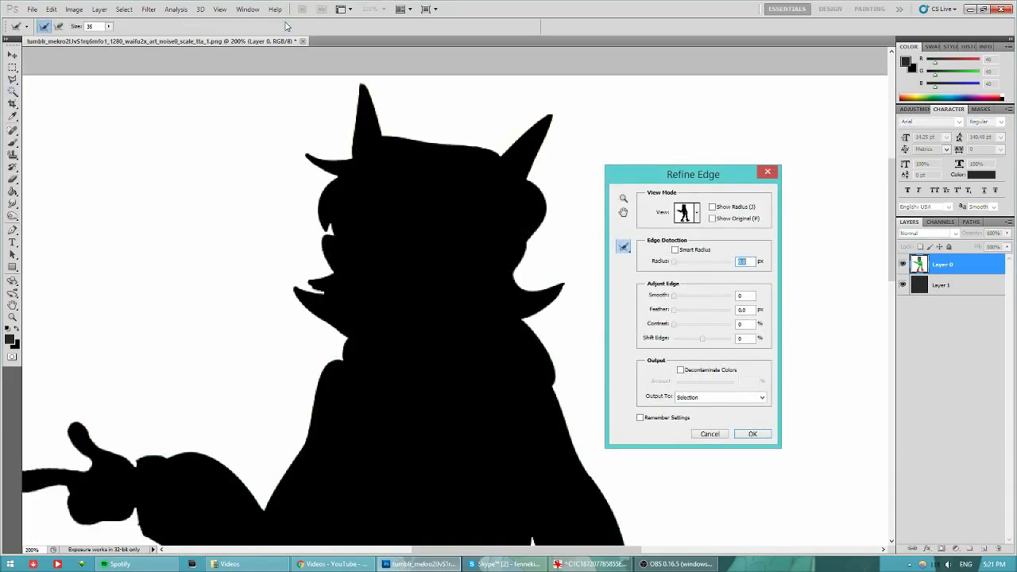
pyautogui.moveTo(479, 368)
pyautogui.mouseDown()
pyautogui.moveTo(545, 63)
pyautogui.moveTo(360, 54)
pyautogui.moveTo(485, 360)
pyautogui.mouseUp()
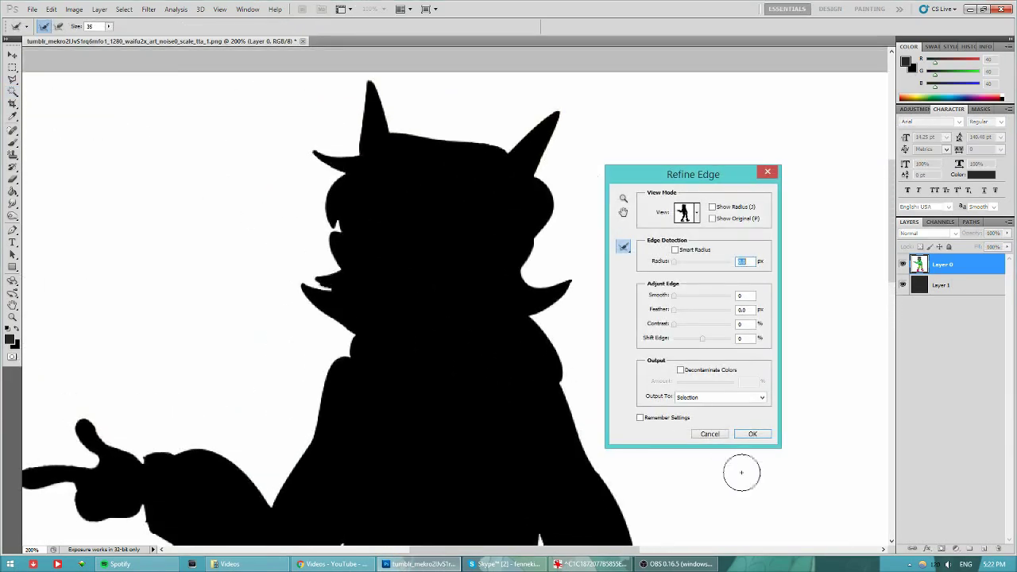
pyautogui.click(753, 435)
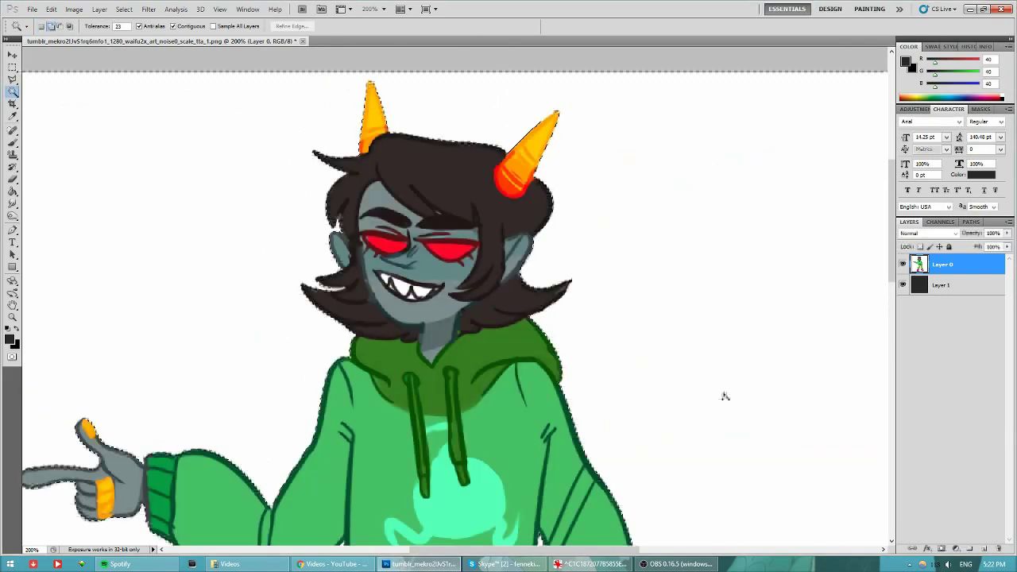
# - Delete the selected white area around the character and clear the selection
pyautogui.press('Delete')
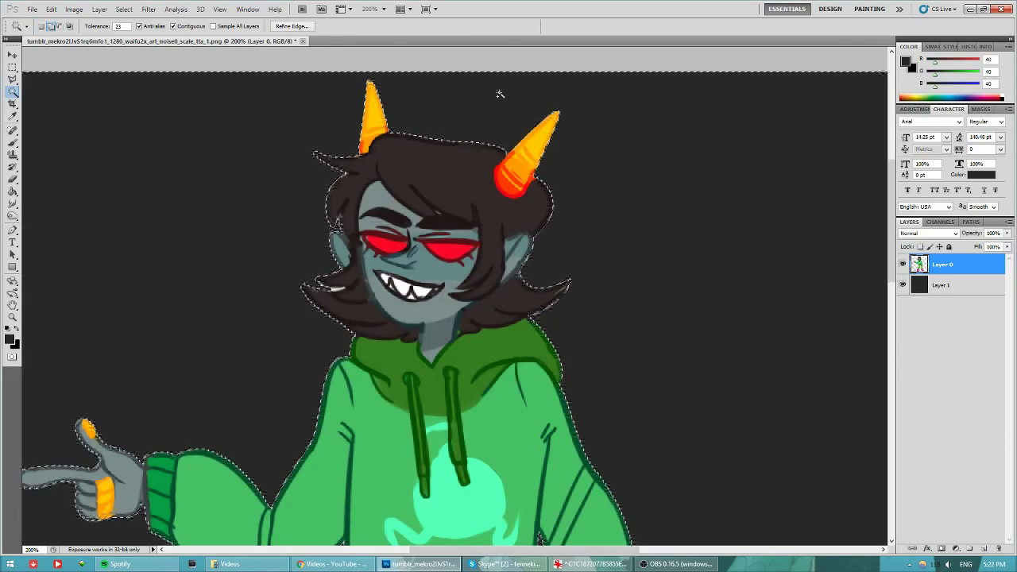
pyautogui.hotkey('ctrl', 'd')
pyautogui.moveTo(462, 142)
pyautogui.mouseDown()
pyautogui.moveTo(492, 260)
pyautogui.moveTo(485, 219)
pyautogui.moveTo(526, 135)
pyautogui.moveTo(598, 64)
pyautogui.moveTo(504, 215)
pyautogui.moveTo(451, 150)
pyautogui.mouseUp()
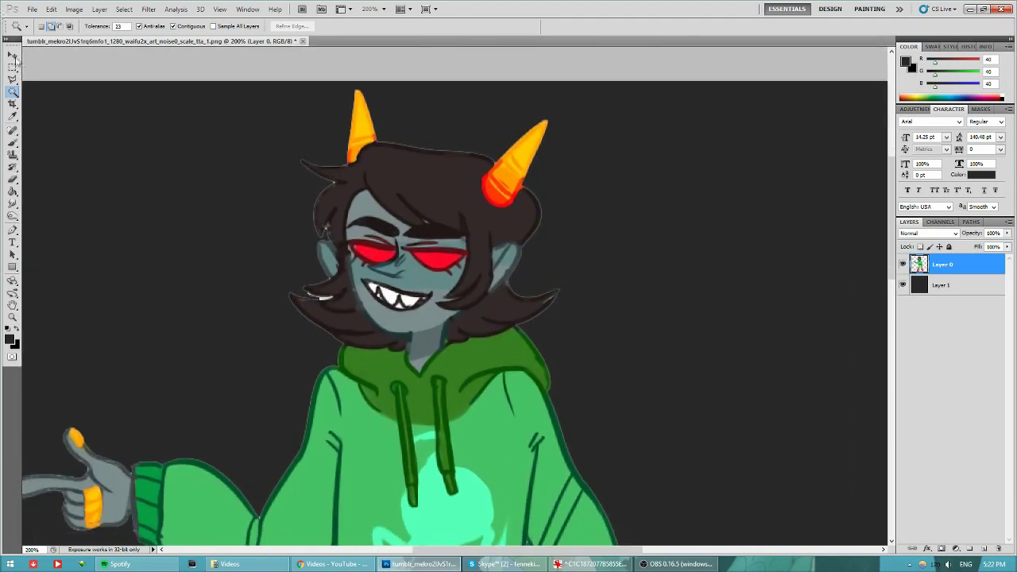
# - Inspect the cut-out edges and use the Move tool to reduce a full-canvas selection to the character's outline
pyautogui.click(14, 55)
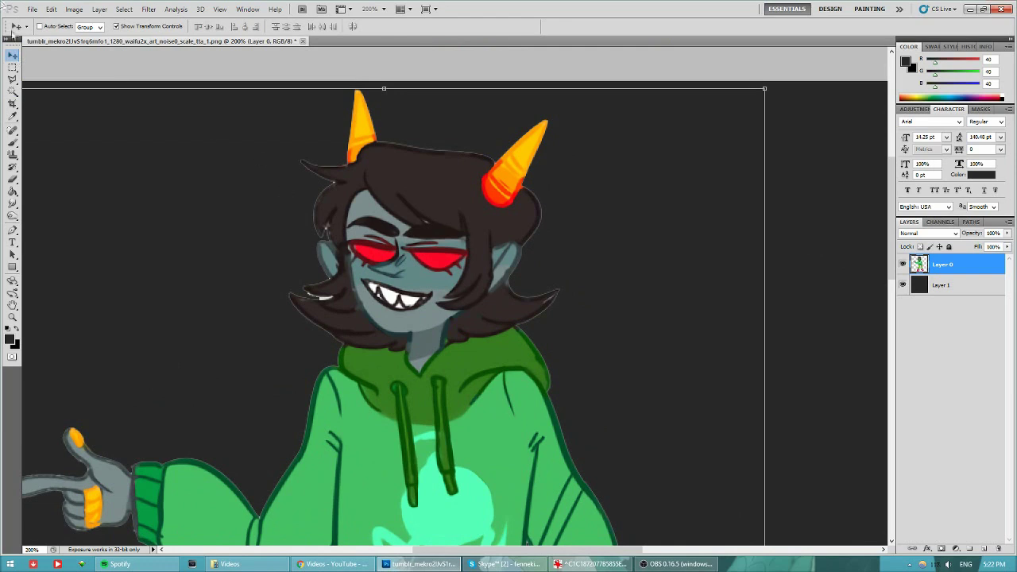
pyautogui.moveTo(499, 279); pyautogui.dragTo(526, 294)
pyautogui.scroll(-5, 566, 390)
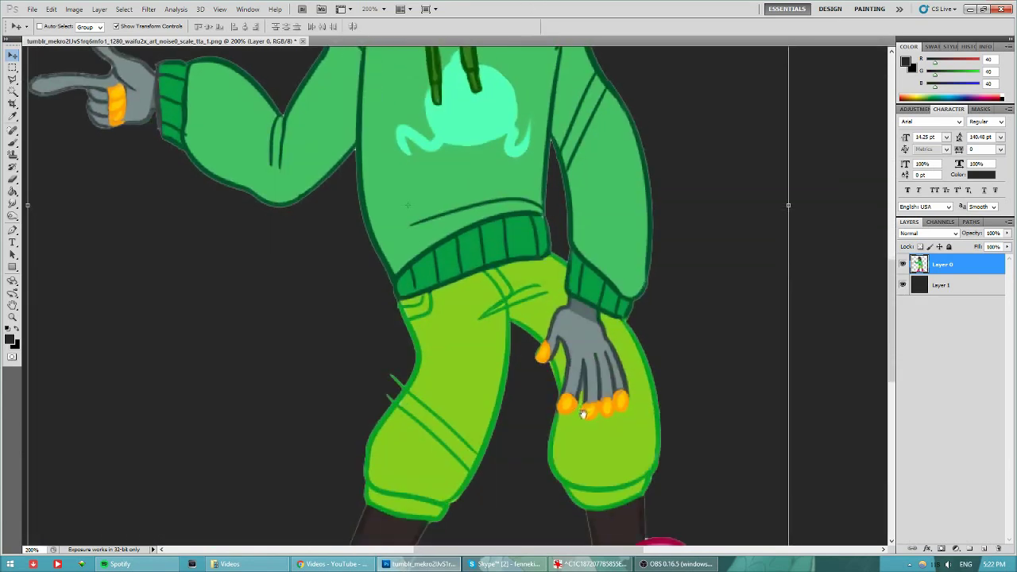
pyautogui.scroll(-4, 586, 413)
pyautogui.scroll(5, 609, 485)
pyautogui.scroll(5, 609, 485)
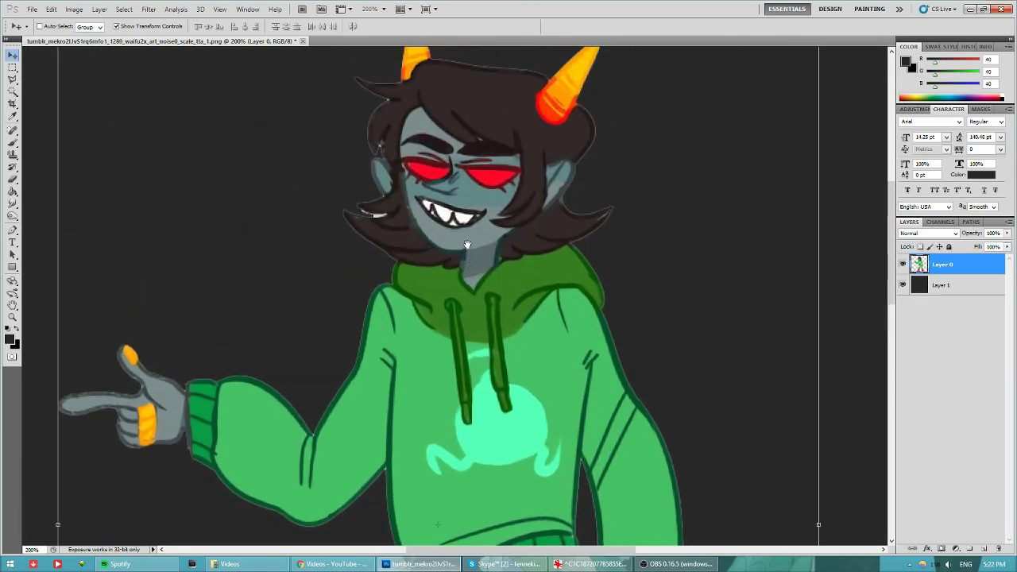
pyautogui.moveTo(465, 273); pyautogui.dragTo(462, 264)
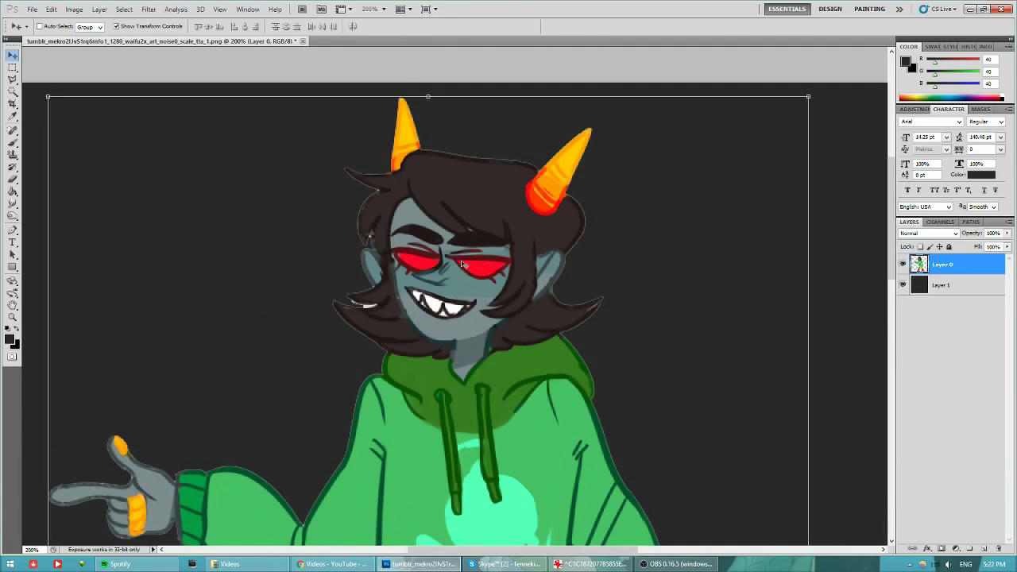
pyautogui.hotkey('ctrl', 'a')
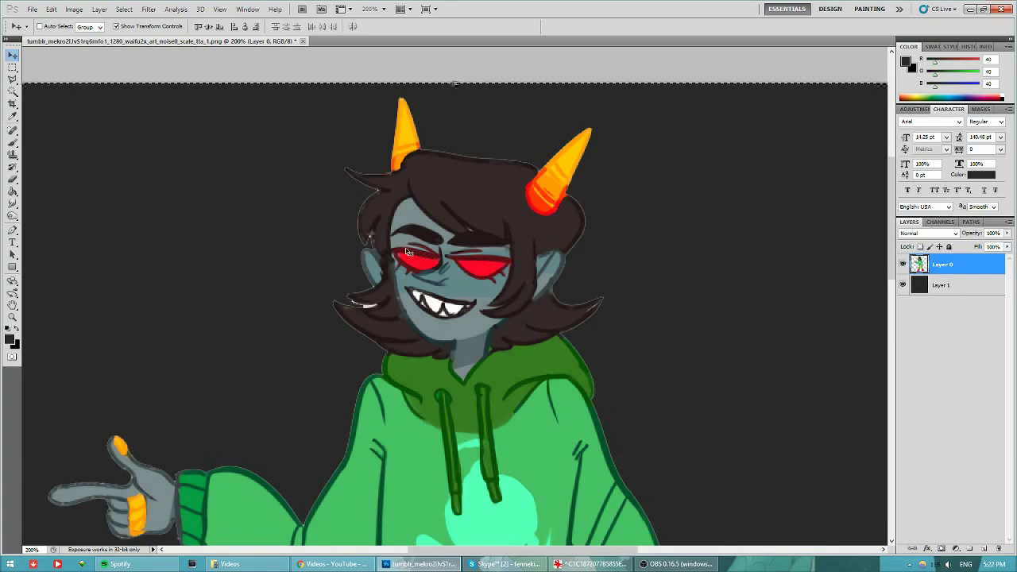
pyautogui.moveTo(448, 265); pyautogui.dragTo(447, 264)
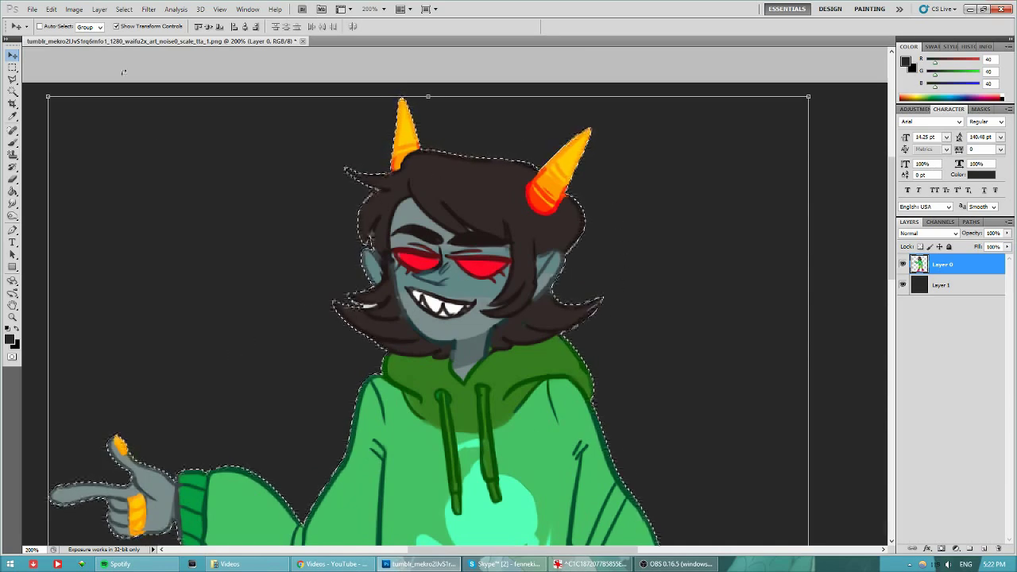
# - Contract the character selection with Refine Edge, setting Shift Edge to -27% and slightly raising Smooth
pyautogui.click(13, 67)
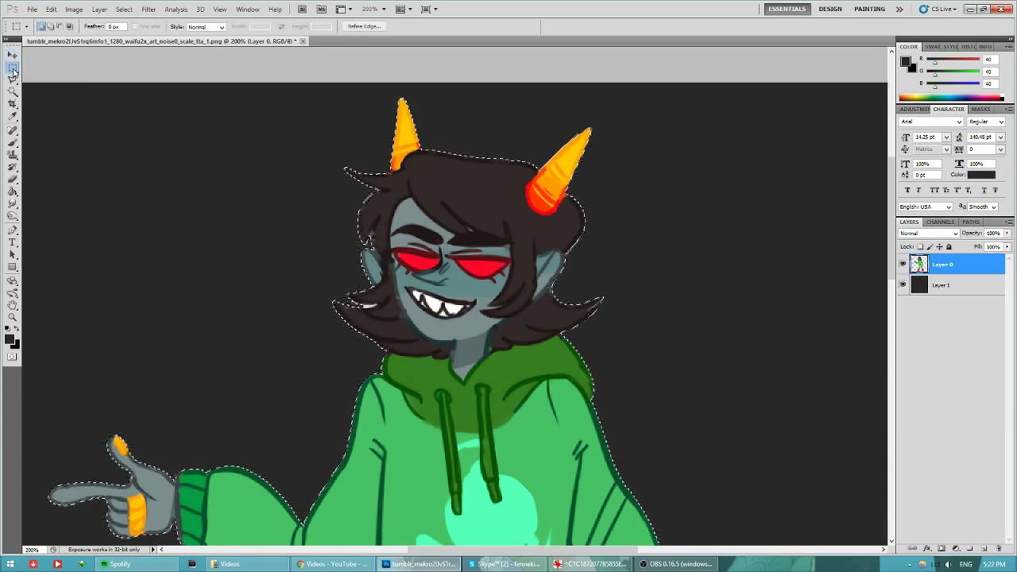
pyautogui.click(373, 27)
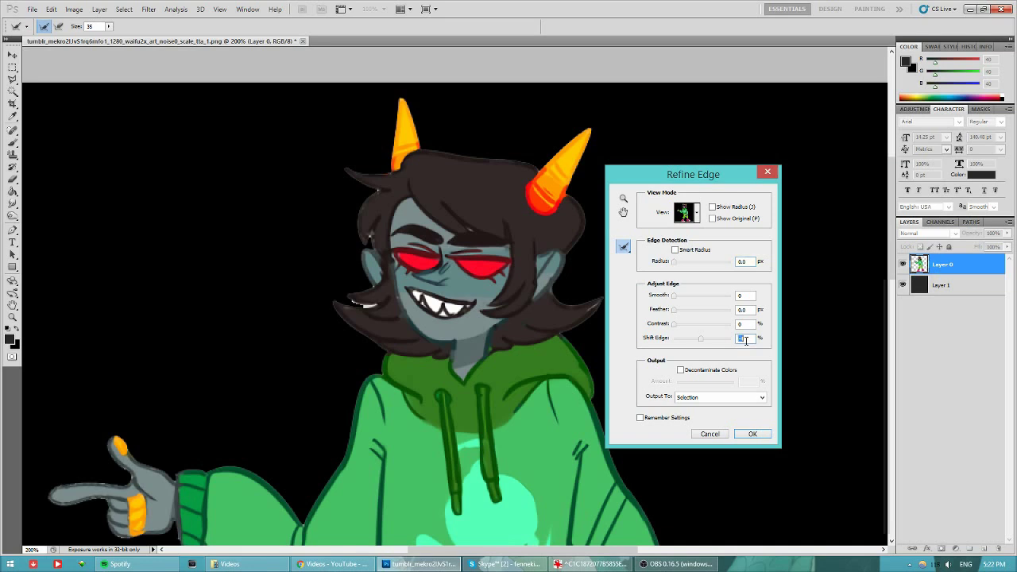
pyautogui.scroll(-9, 746, 341)
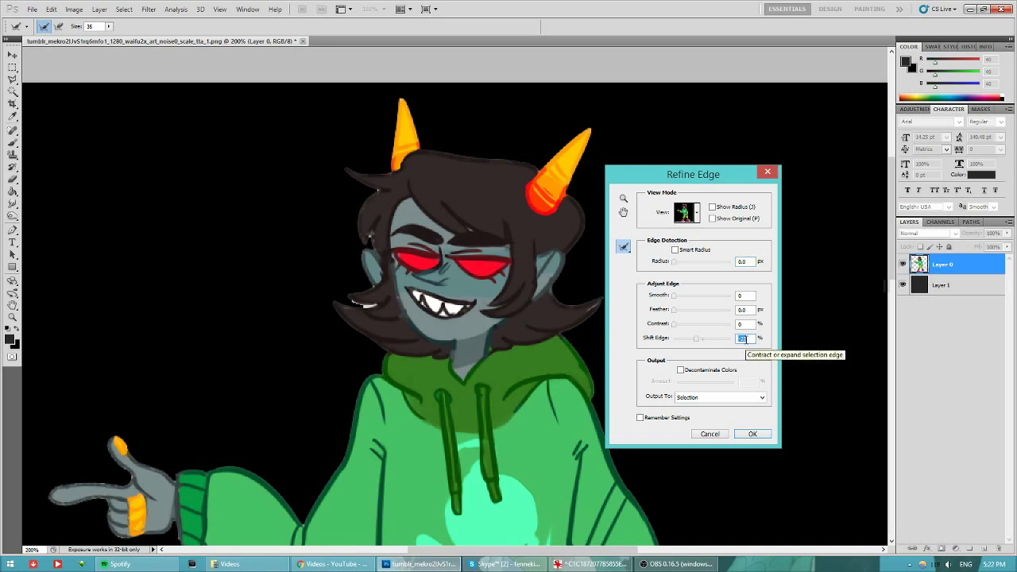
pyautogui.click(745, 295)
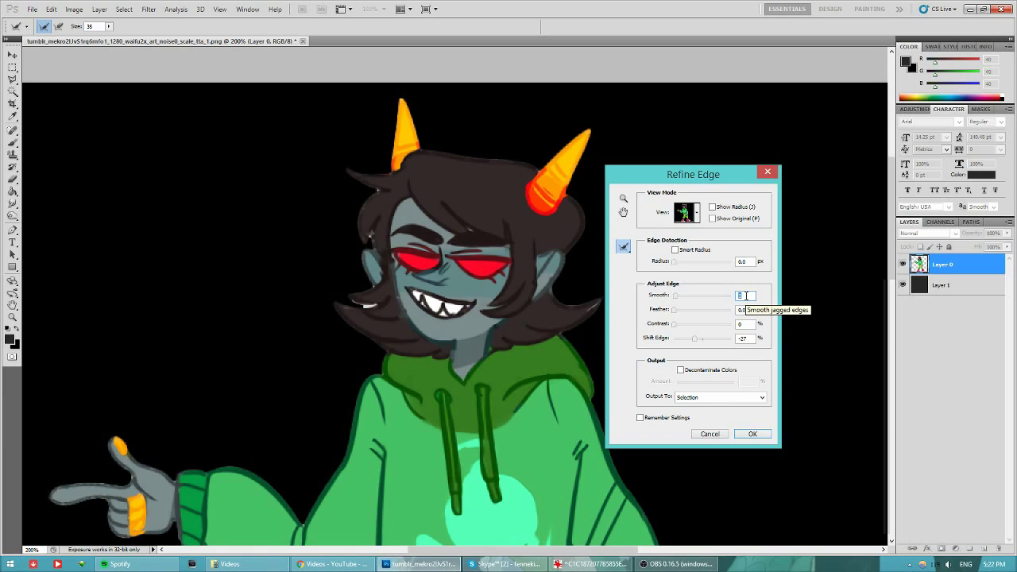
pyautogui.click(752, 434)
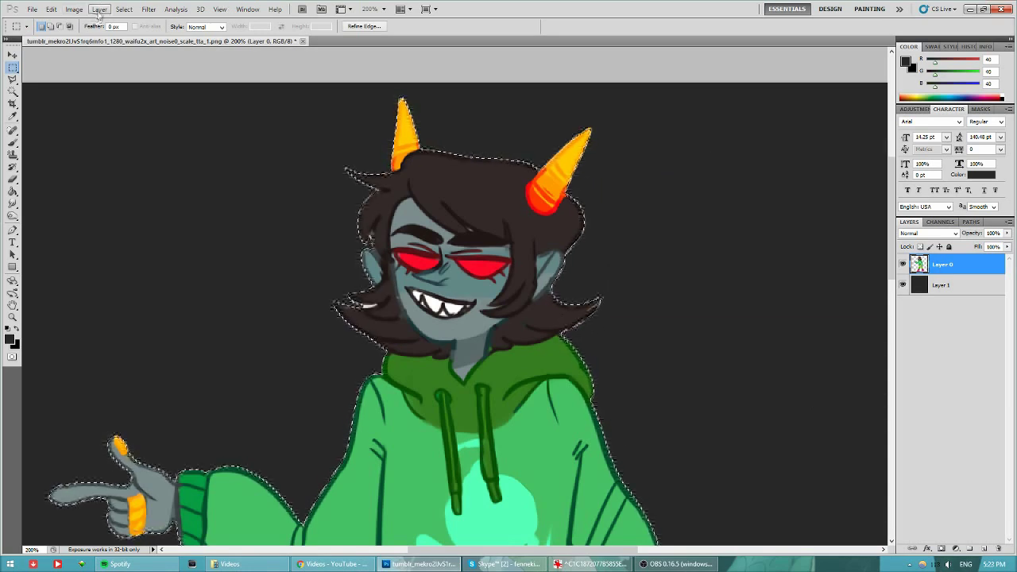
# - Invert the refined selection, delete the fringe outside the character, and clear the selection
pyautogui.click(99, 11)
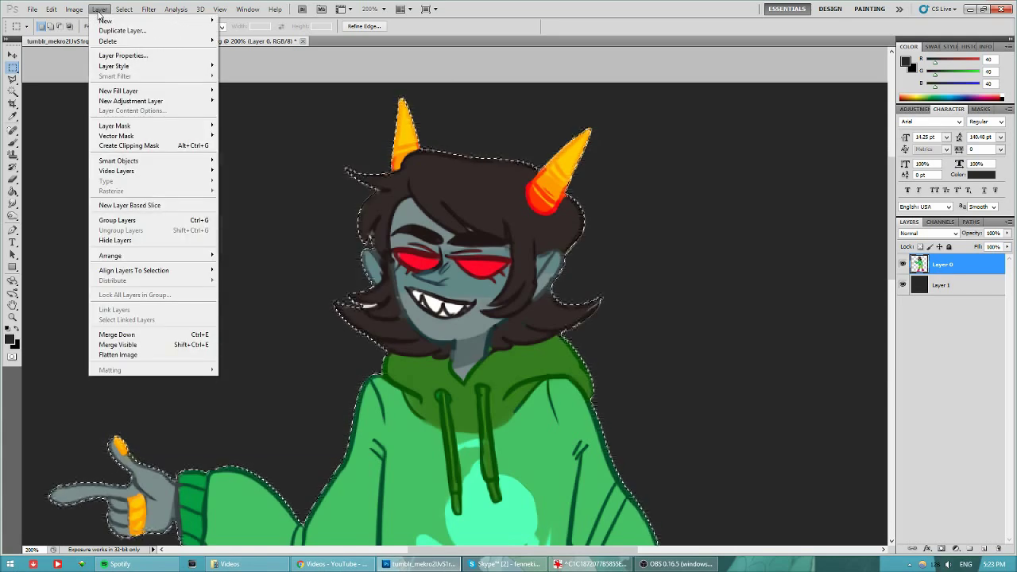
pyautogui.moveTo(117, 17)
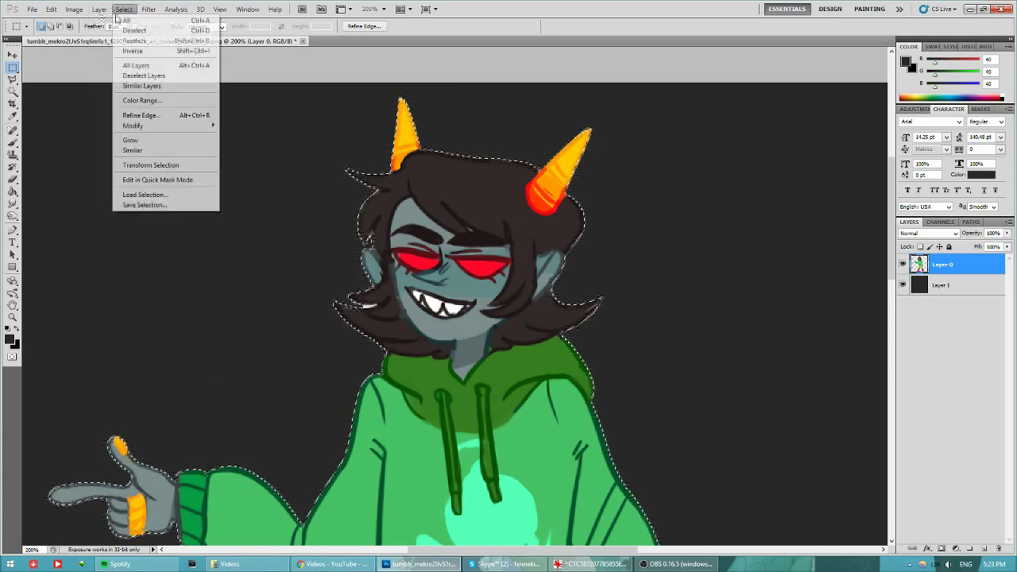
pyautogui.click(143, 51)
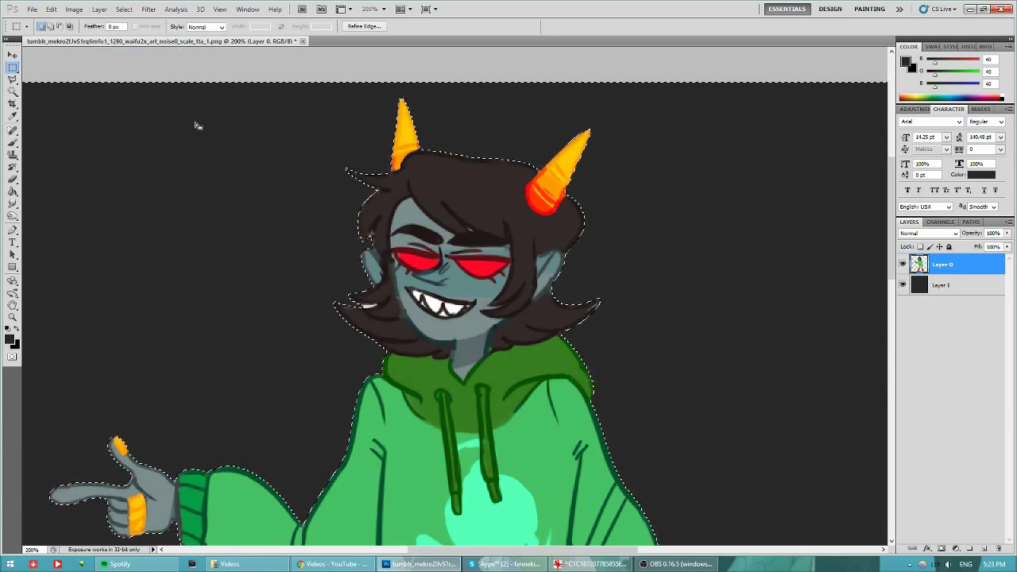
pyautogui.press('Delete')
pyautogui.hotkey('ctrl', 'd')
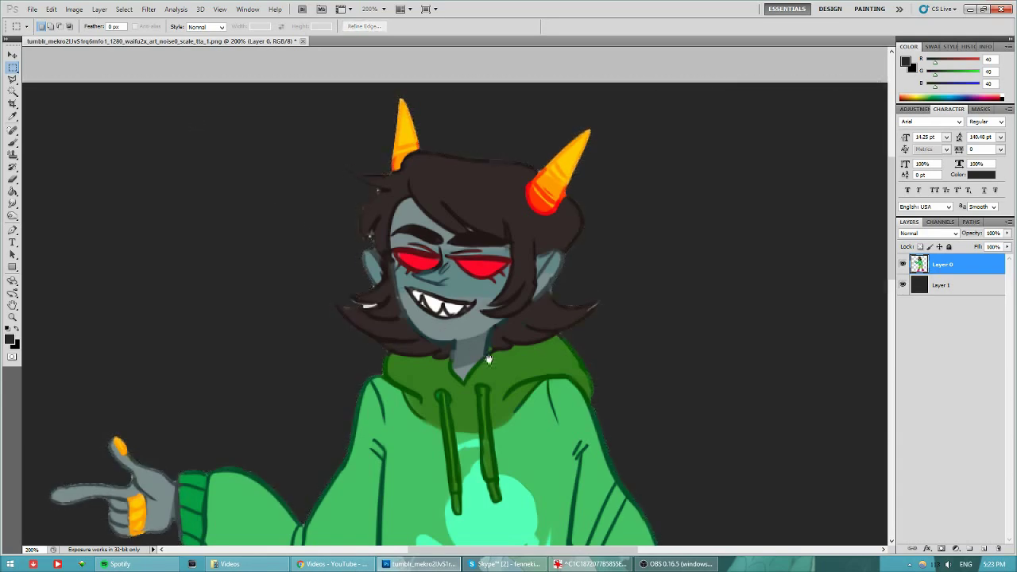
# - Select the leftover white sliver between the lower hair strands beside the mouth with the Polygonal Lasso
pyautogui.moveTo(476, 348); pyautogui.dragTo(493, 80)
pyautogui.moveTo(564, 371); pyautogui.dragTo(542, 102)
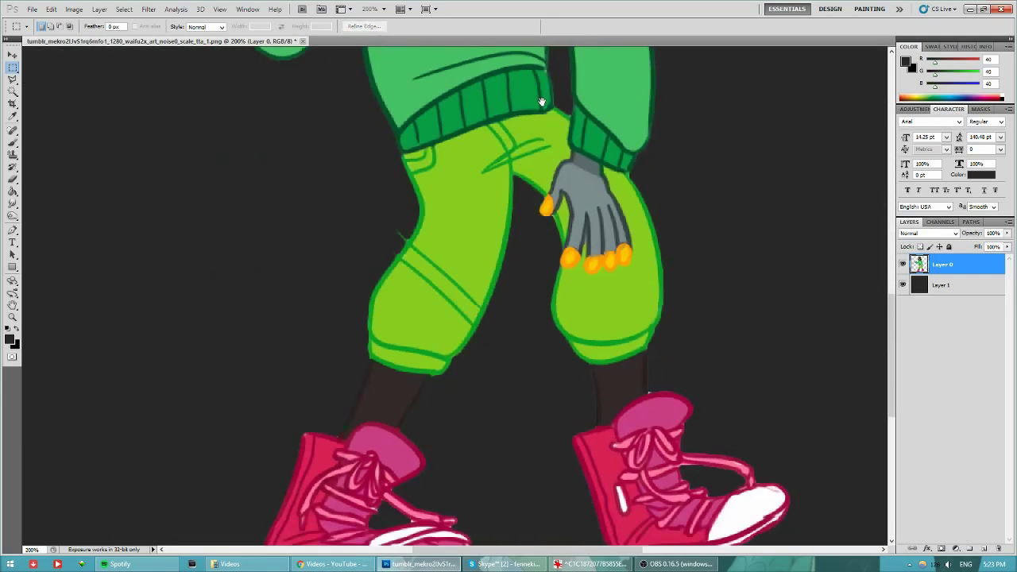
pyautogui.scroll(6, 540, 101)
pyautogui.click(12, 79)
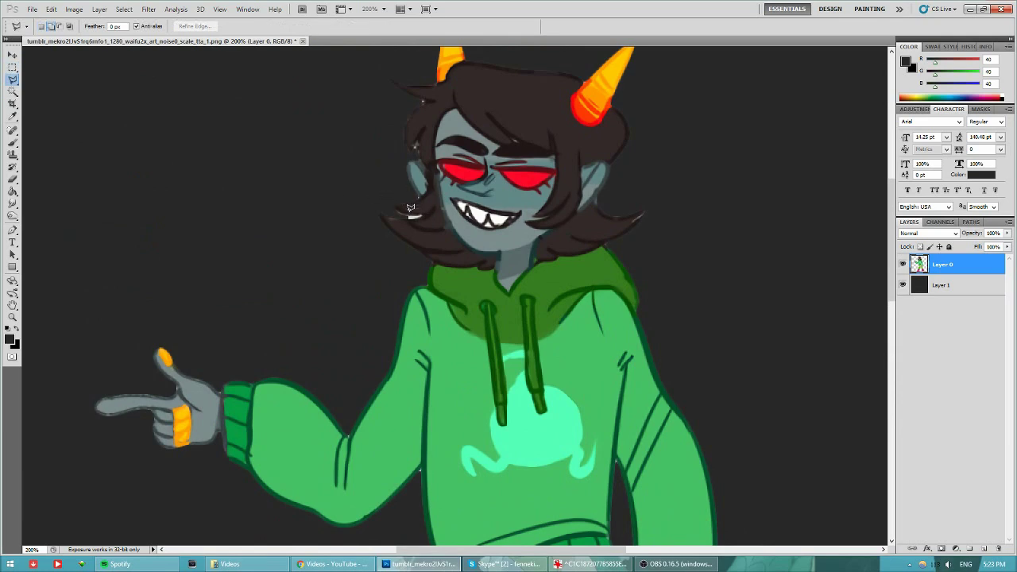
pyautogui.scroll(3, 409, 208)
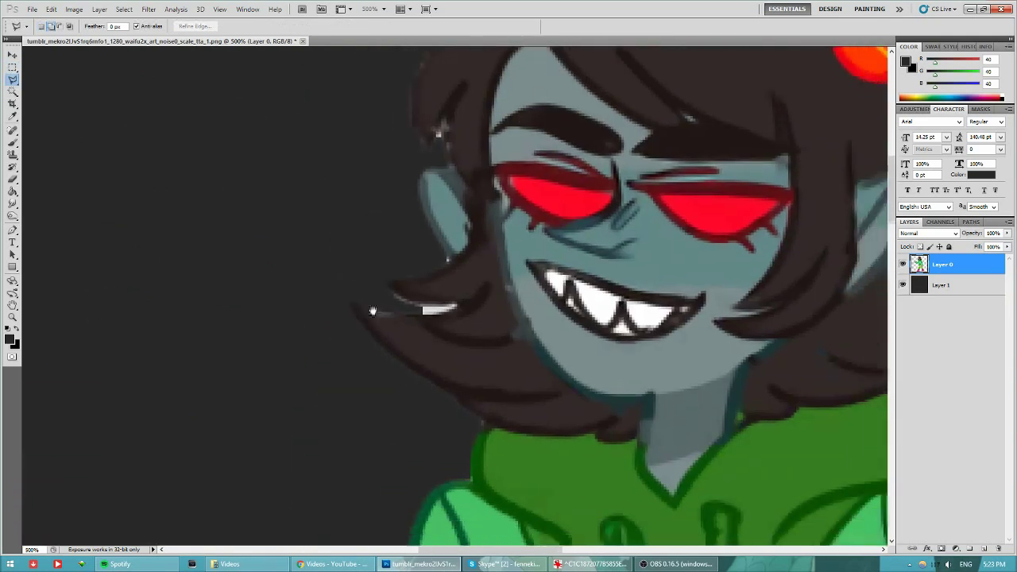
pyautogui.moveTo(372, 311); pyautogui.dragTo(341, 287)
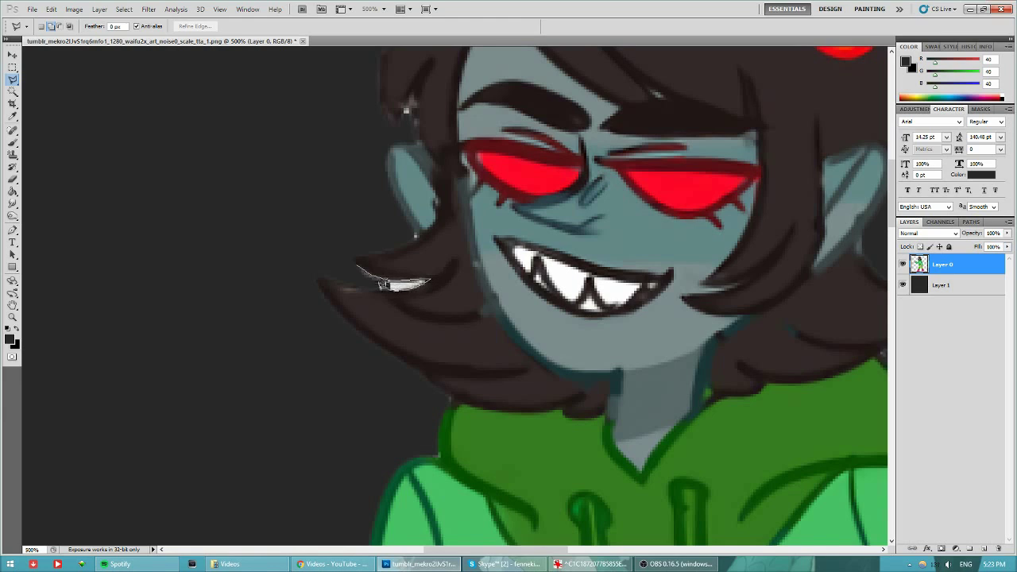
pyautogui.doubleClick(336, 267)
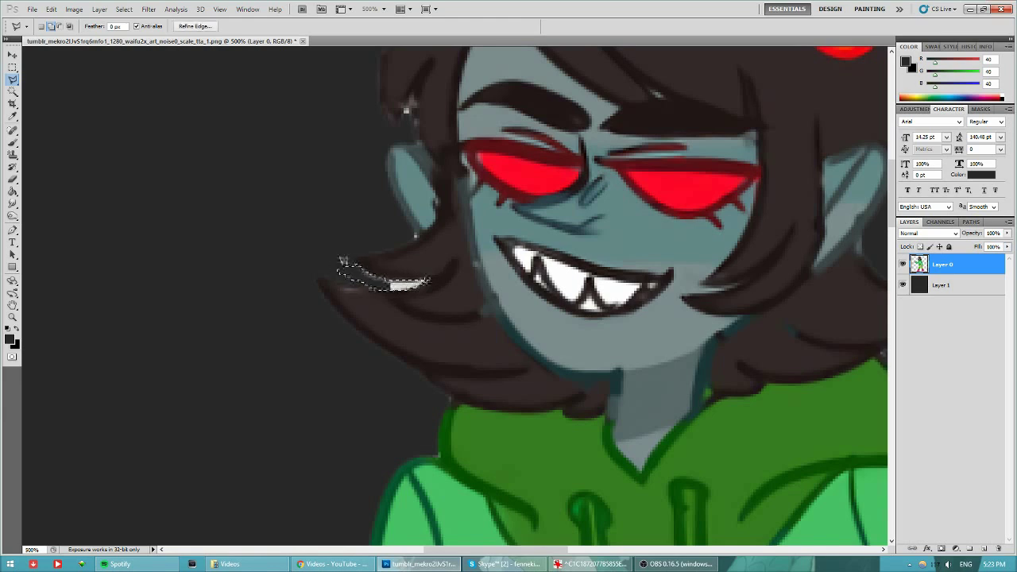
# - Add the small white gaps in the hair above the ear to the lasso selection
pyautogui.moveTo(405, 109); pyautogui.dragTo(415, 171)
pyautogui.click(423, 143)
pyautogui.click(407, 186)
pyautogui.click(427, 197)
pyautogui.click(424, 144)
pyautogui.moveTo(461, 97); pyautogui.dragTo(452, 218)
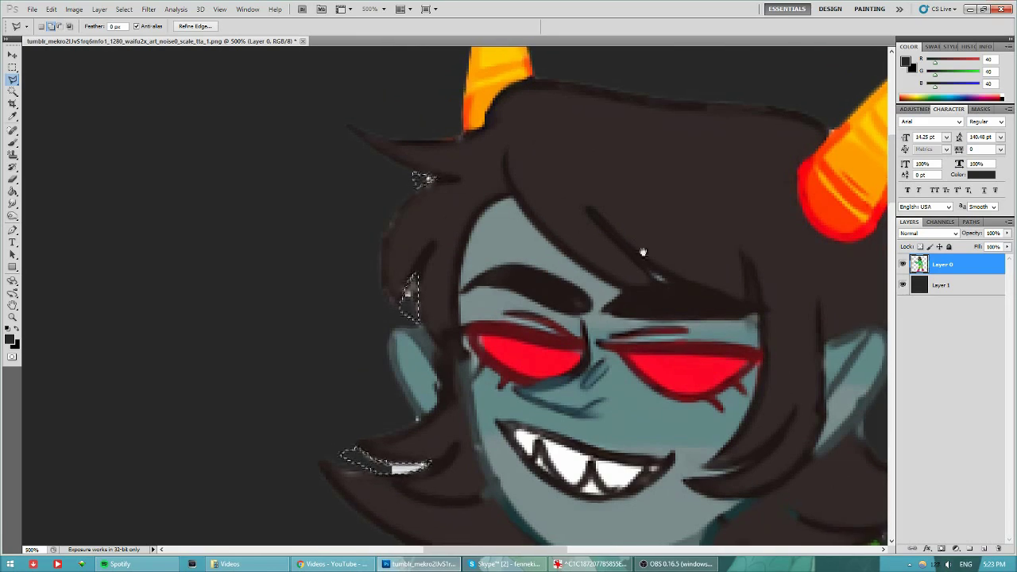
# - Add the light fringe on the opposite hair tip and the leftover edge where the ankle meets the shoe to the selection
pyautogui.moveTo(643, 251); pyautogui.dragTo(272, 213)
pyautogui.moveTo(546, 384); pyautogui.dragTo(535, 285)
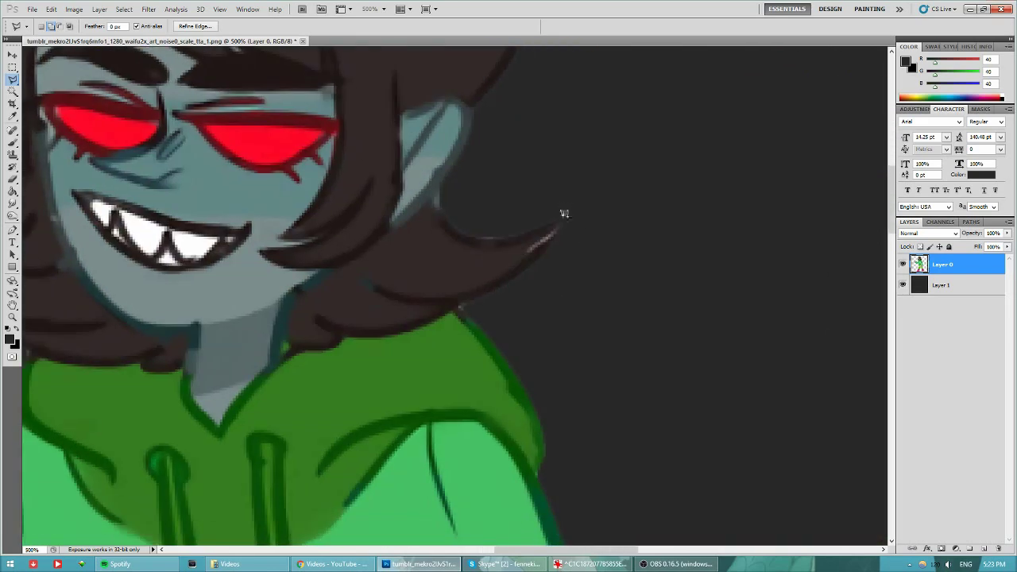
pyautogui.click(526, 249)
pyautogui.scroll(-10, 640, 207)
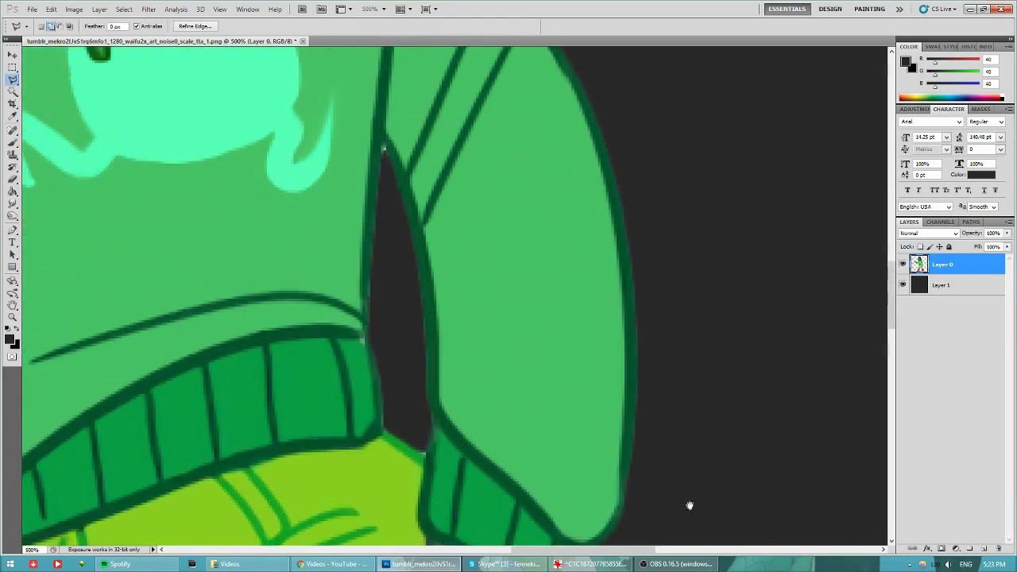
pyautogui.scroll(-10, 690, 505)
pyautogui.scroll(5, 562, 155)
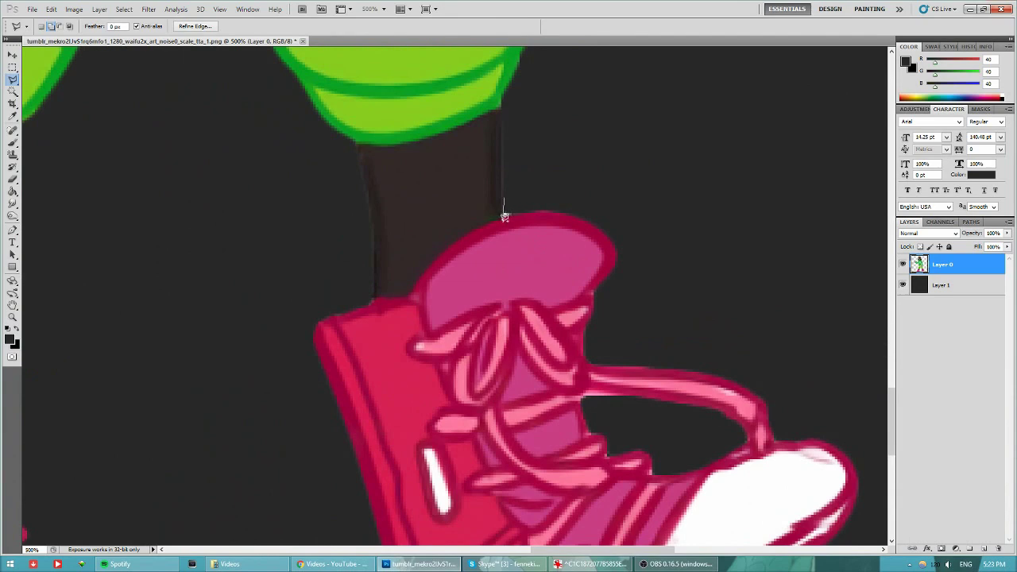
pyautogui.press('space')
# - Add the white remnants around the loose lace of the other shoe to the selection
pyautogui.moveTo(111, 470); pyautogui.dragTo(592, 315)
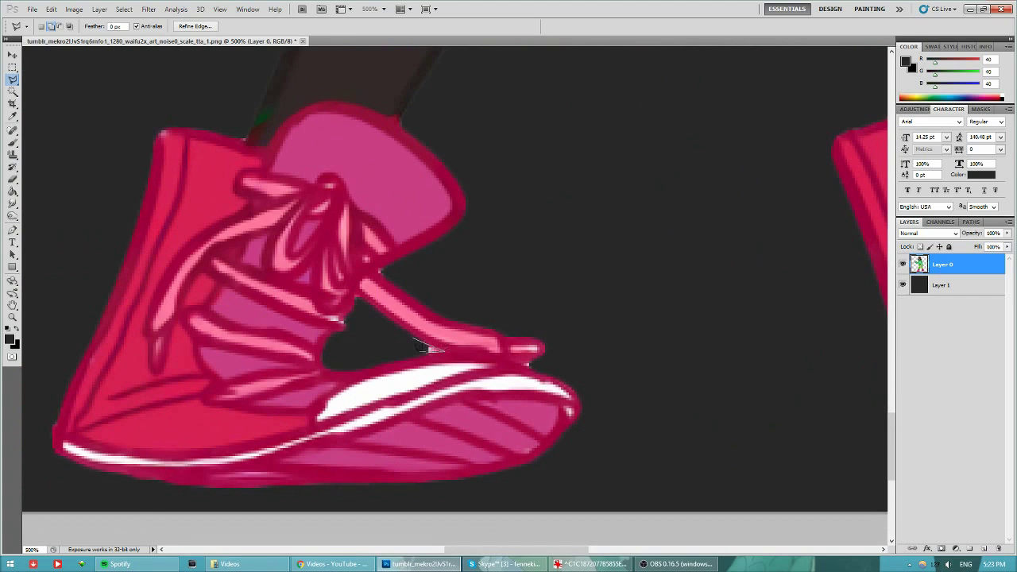
pyautogui.doubleClick(413, 351)
pyautogui.click(541, 356)
pyautogui.click(527, 365)
pyautogui.click(539, 371)
pyautogui.doubleClick(550, 364)
# - Add the stray green line sticking out behind the knee of the trousers to the selection
pyautogui.press('space')
pyautogui.moveTo(189, 219); pyautogui.dragTo(505, 381)
pyautogui.moveTo(434, 189); pyautogui.dragTo(516, 381)
pyautogui.moveTo(517, 175); pyautogui.dragTo(382, 436)
pyautogui.moveTo(556, 198); pyautogui.dragTo(413, 220)
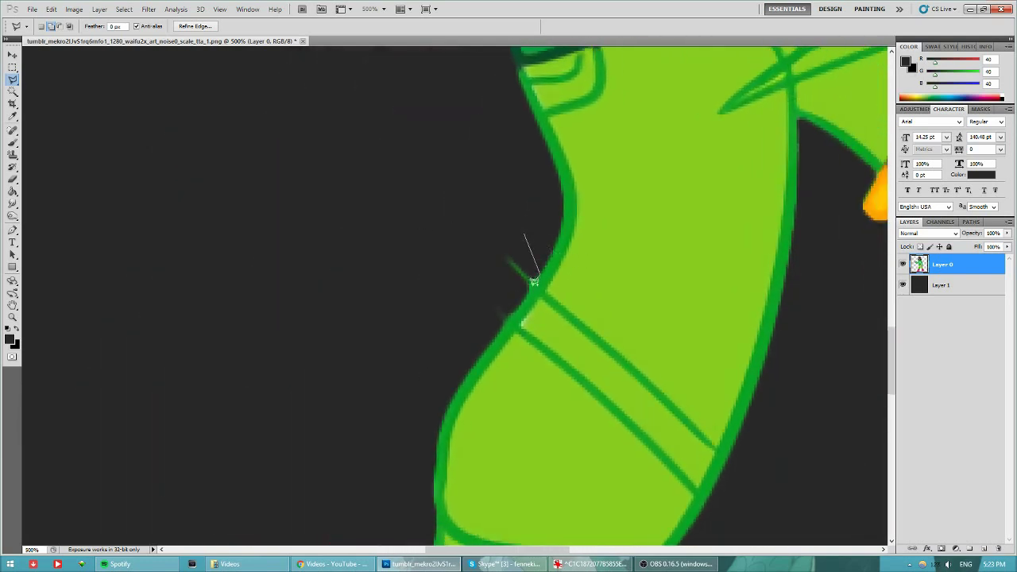
pyautogui.click(467, 321)
pyautogui.doubleClick(429, 260)
# - Add the leftover corner under the pointing arm, where the sleeve meets the hoodie, to the selection
pyautogui.press('space')
pyautogui.moveTo(423, 230)
pyautogui.mouseDown()
pyautogui.moveTo(579, 325)
pyautogui.moveTo(635, 429)
pyautogui.mouseUp()
pyautogui.moveTo(453, 109); pyautogui.dragTo(547, 273)
pyautogui.moveTo(521, 141)
pyautogui.mouseDown()
pyautogui.moveTo(562, 354)
pyautogui.moveTo(467, 368)
pyautogui.mouseUp()
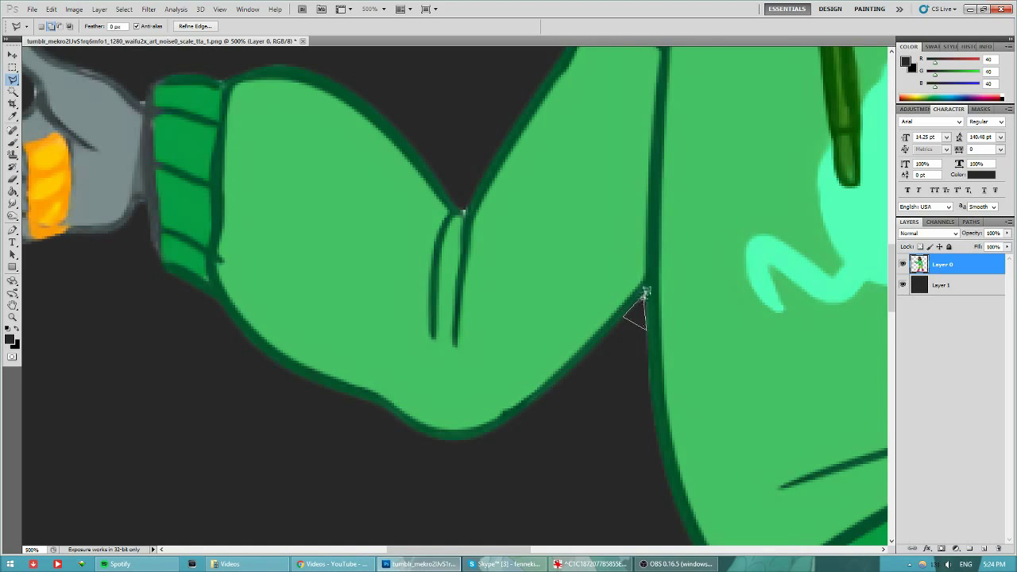
pyautogui.moveTo(508, 114); pyautogui.dragTo(691, 345)
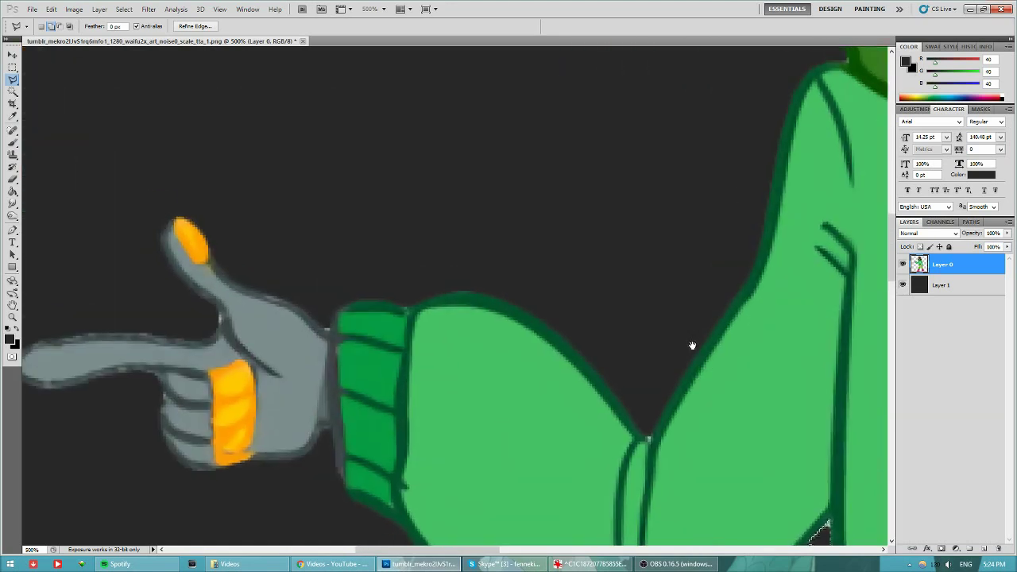
# - Delete all the lassoed remnants around the character and clear the selection
pyautogui.moveTo(328, 301); pyautogui.dragTo(302, 362)
pyautogui.moveTo(383, 258); pyautogui.dragTo(231, 311)
pyautogui.moveTo(365, 198); pyautogui.dragTo(233, 269)
pyautogui.hotkey('ctrl', '-')
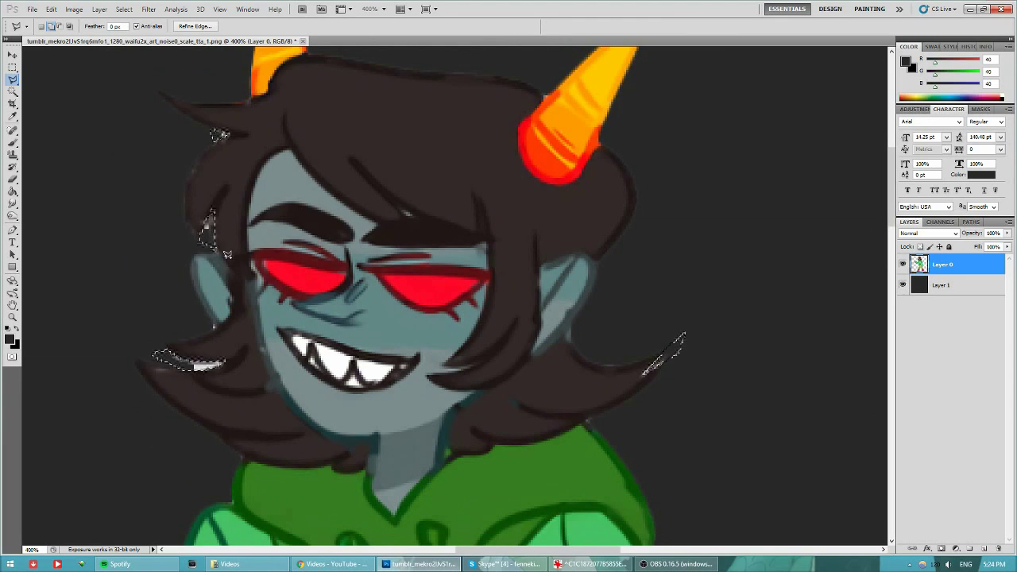
pyautogui.hotkey('ctrl', '-')
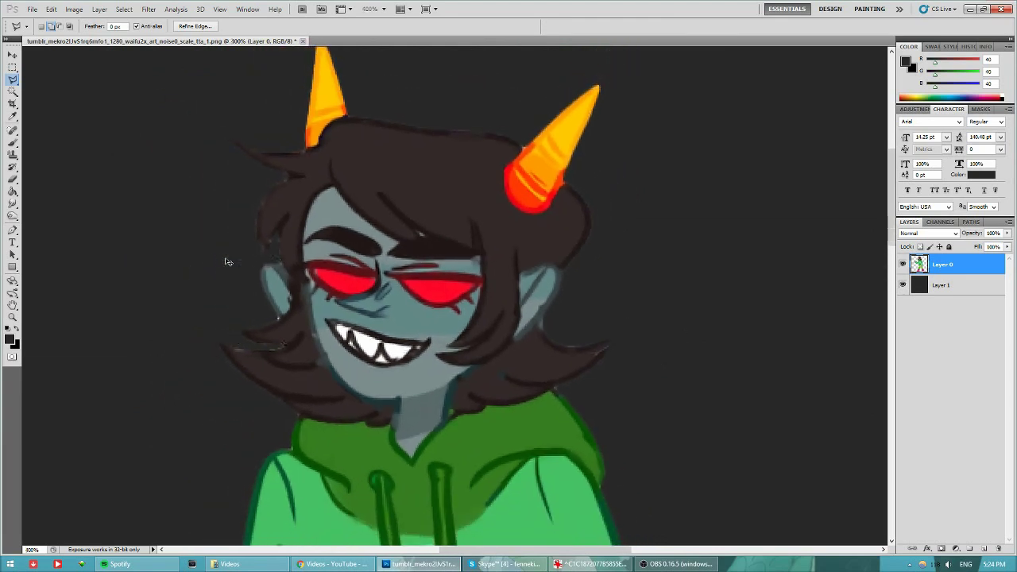
pyautogui.hotkey('ctrl', '-')
pyautogui.hotkey('ctrl', 'd')
# - Check the whole character and hide the dark grey layer to show the cut-out on transparency
pyautogui.moveTo(494, 450); pyautogui.dragTo(518, 149)
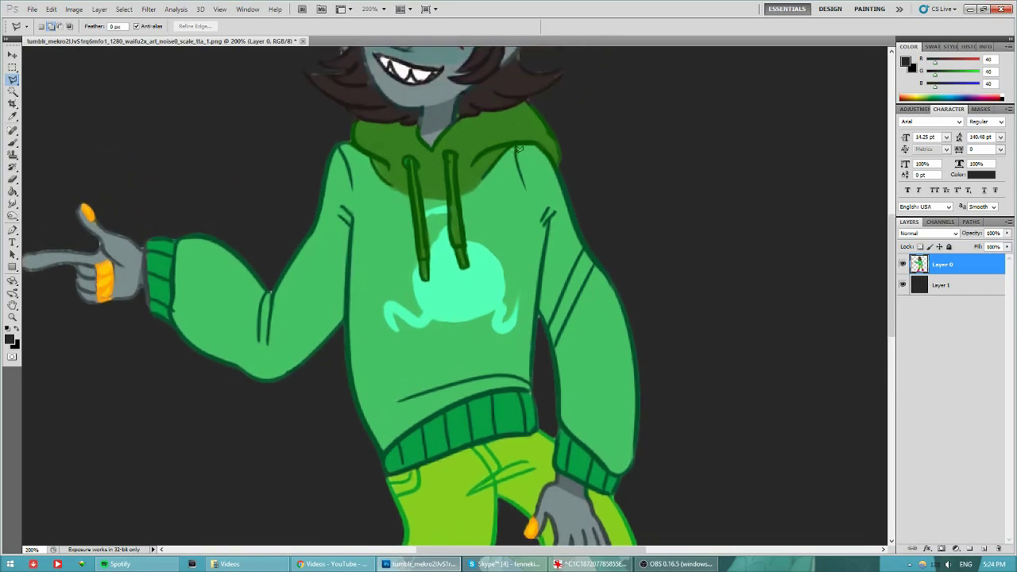
pyautogui.hotkey('ctrl', '-')
pyautogui.hotkey('ctrl', '-')
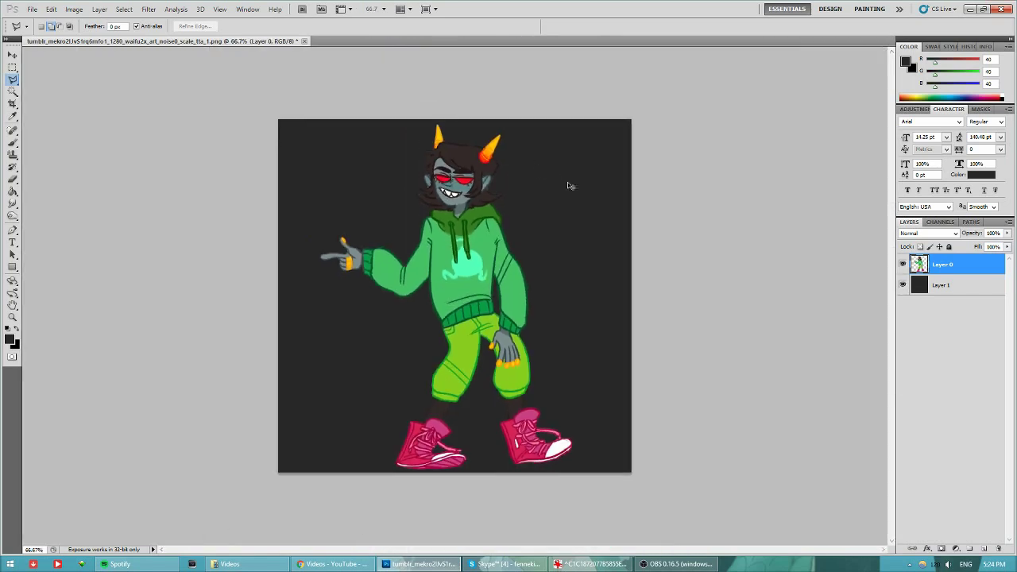
pyautogui.click(902, 285)
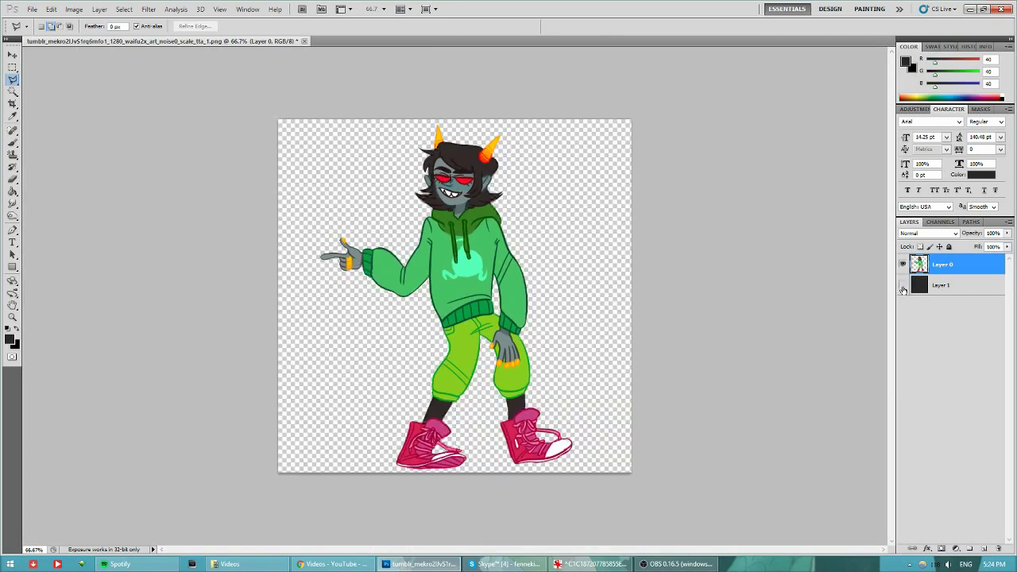